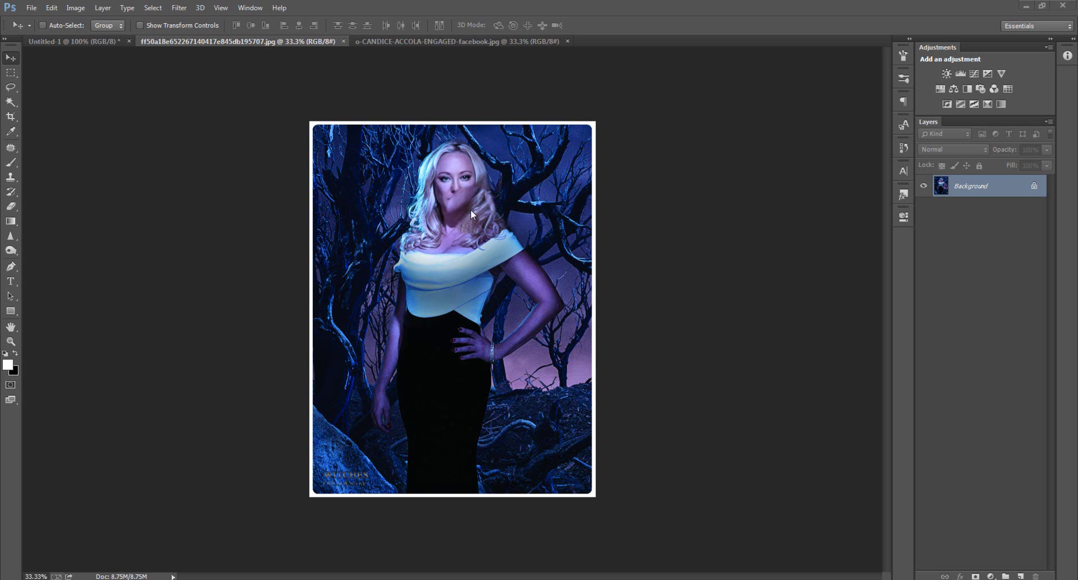
click(401, 38)
drag(433, 114, 380, 218)
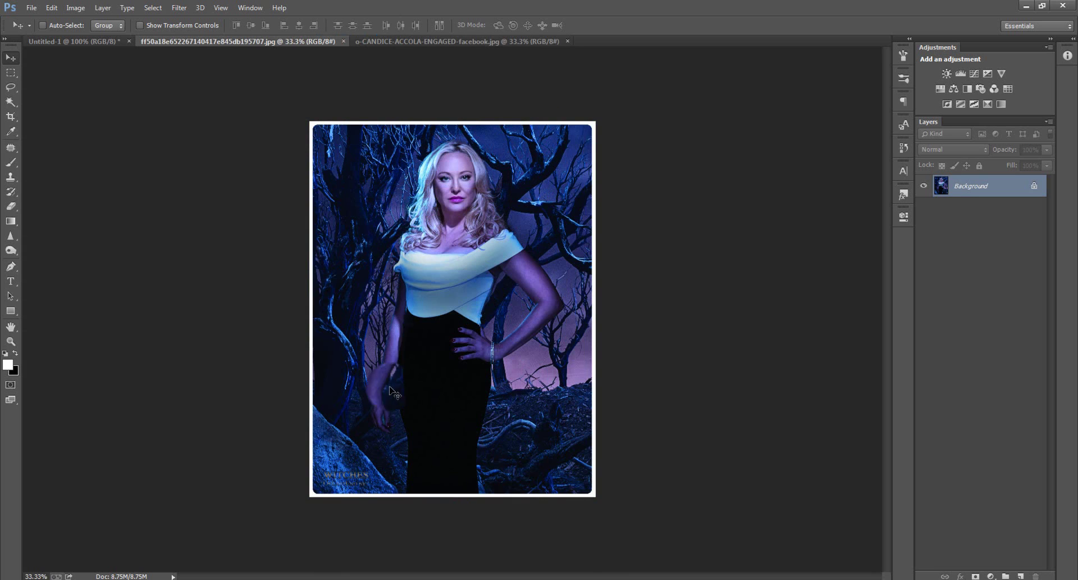
scroll(401, 353, up, 12)
scroll(401, 352, down, 10)
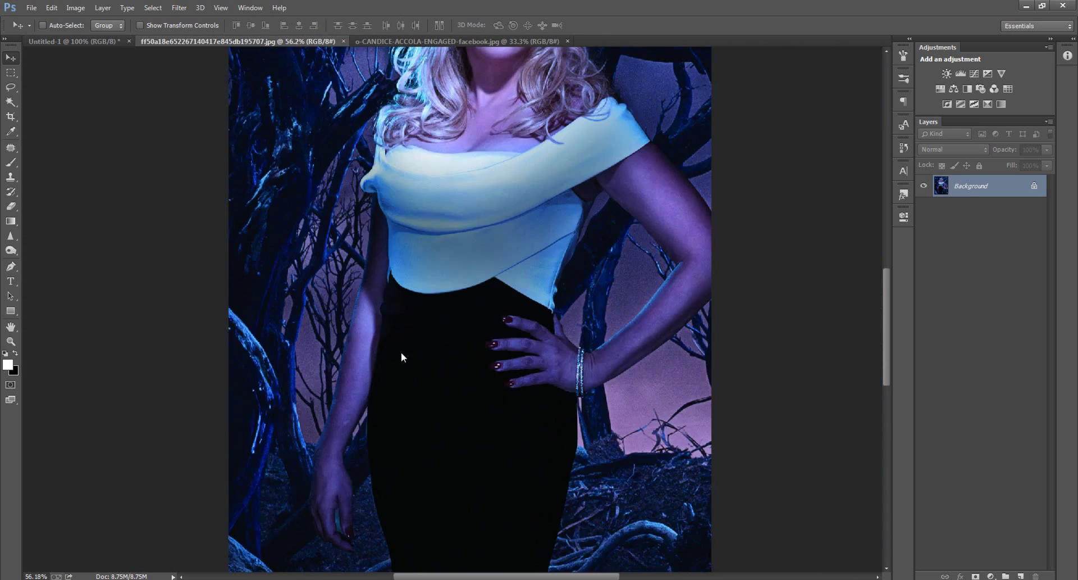
Copy the dark forest portrait into the Untitled-1 document as a new layer and reposition it on the canvas
drag(77, 35, 208, 46)
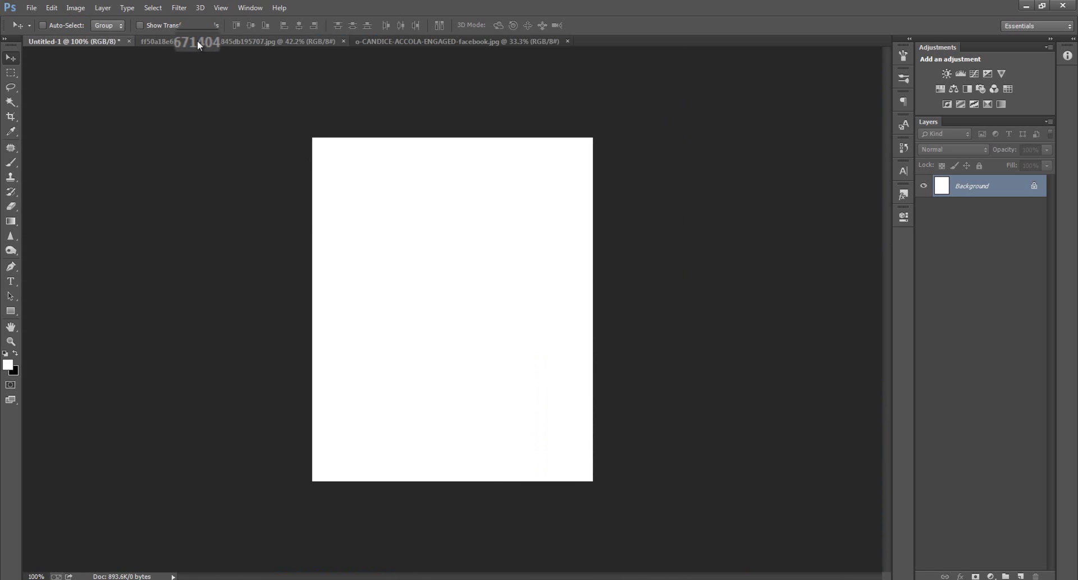
click(197, 42)
drag(275, 157, 441, 288)
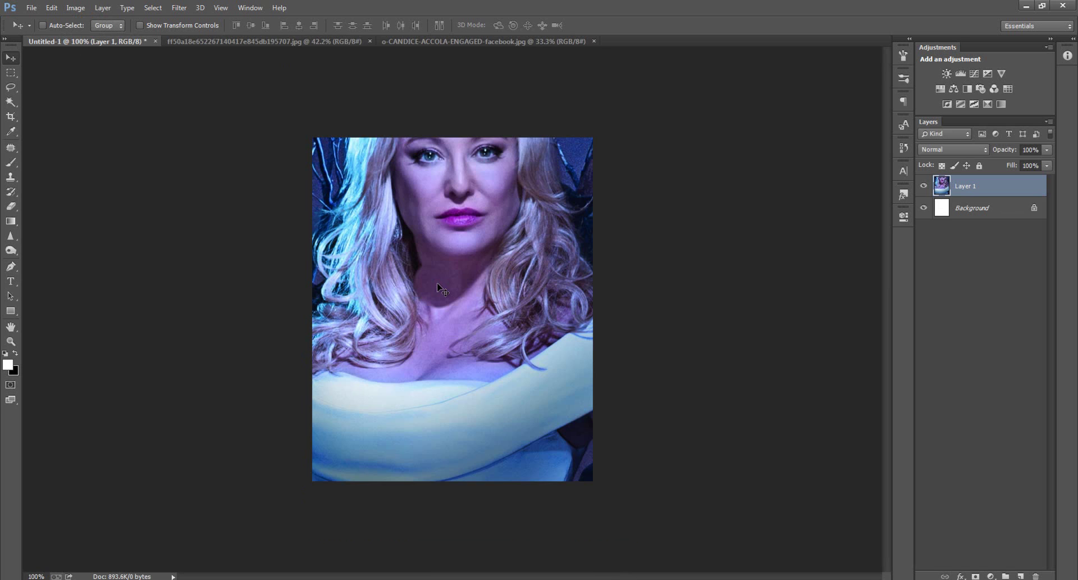
drag(393, 194, 579, 356)
drag(364, 299, 425, 262)
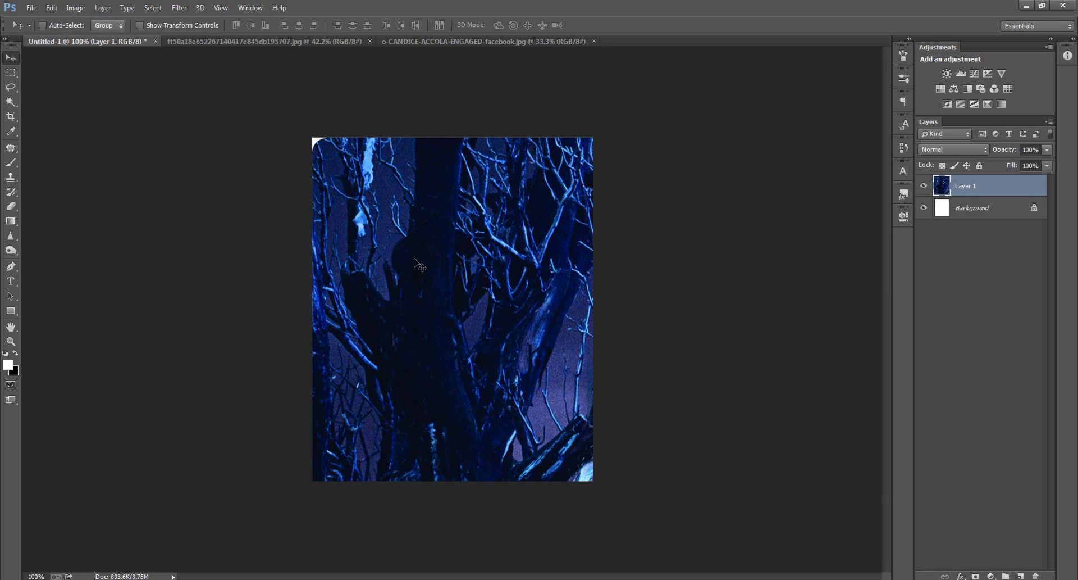
drag(387, 191, 565, 319)
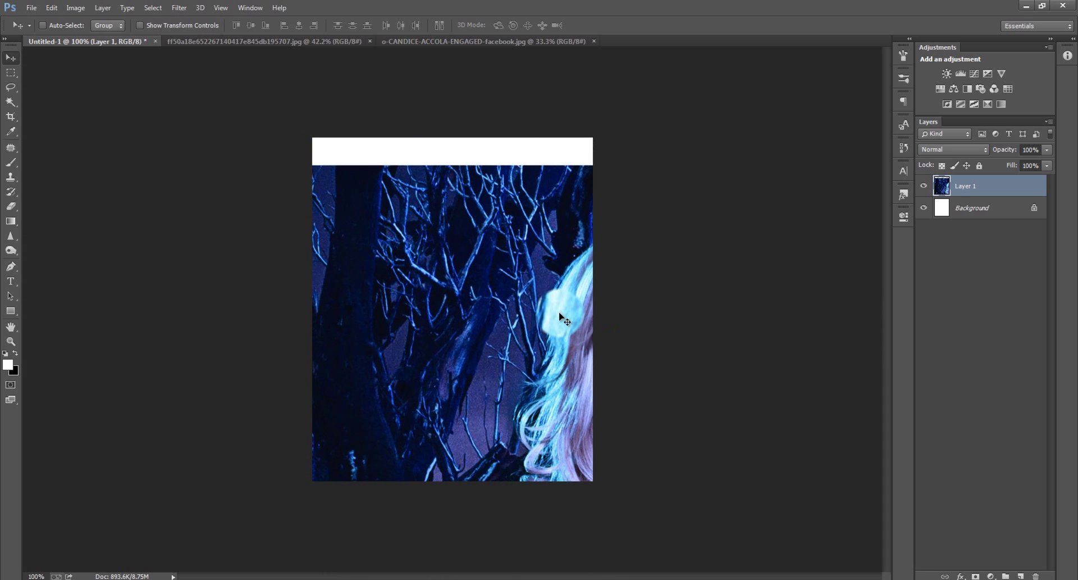
key(ctrl+t)
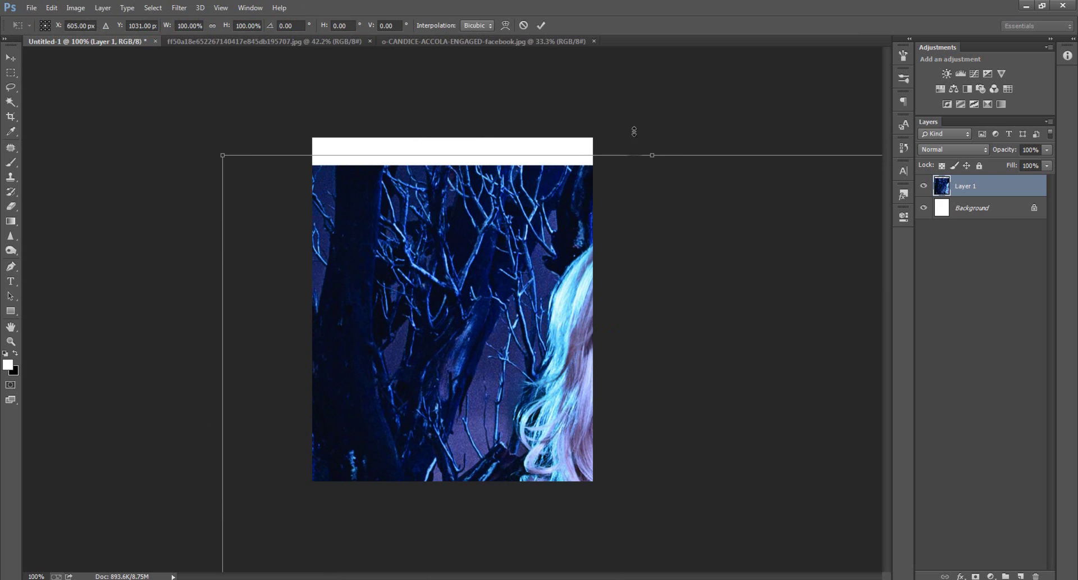
drag(652, 155, 657, 163)
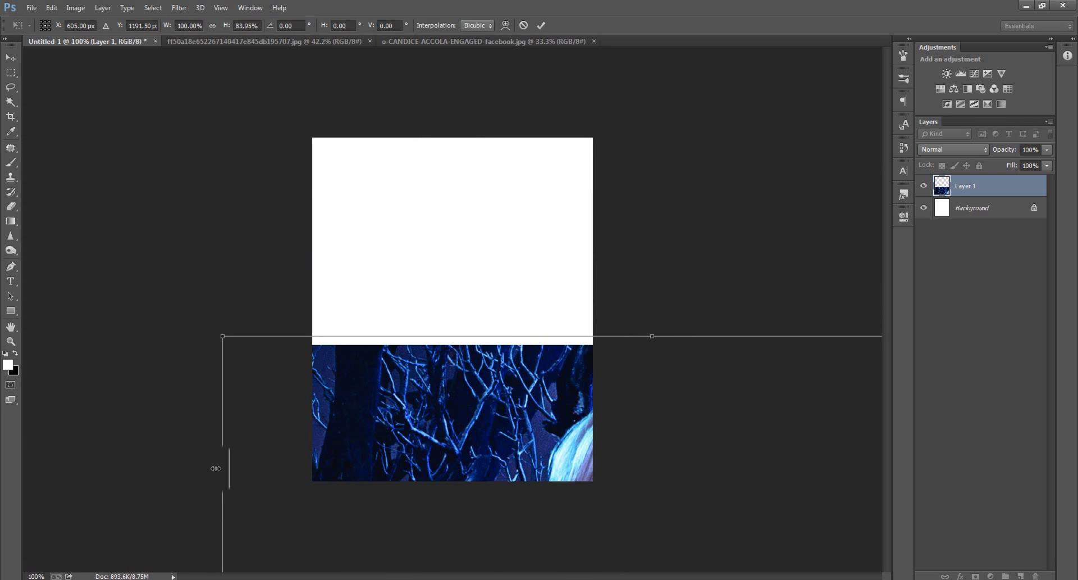
drag(222, 467, 693, 467)
drag(800, 489, 353, 225)
drag(438, 79, 464, 319)
drag(473, 413, 497, 189)
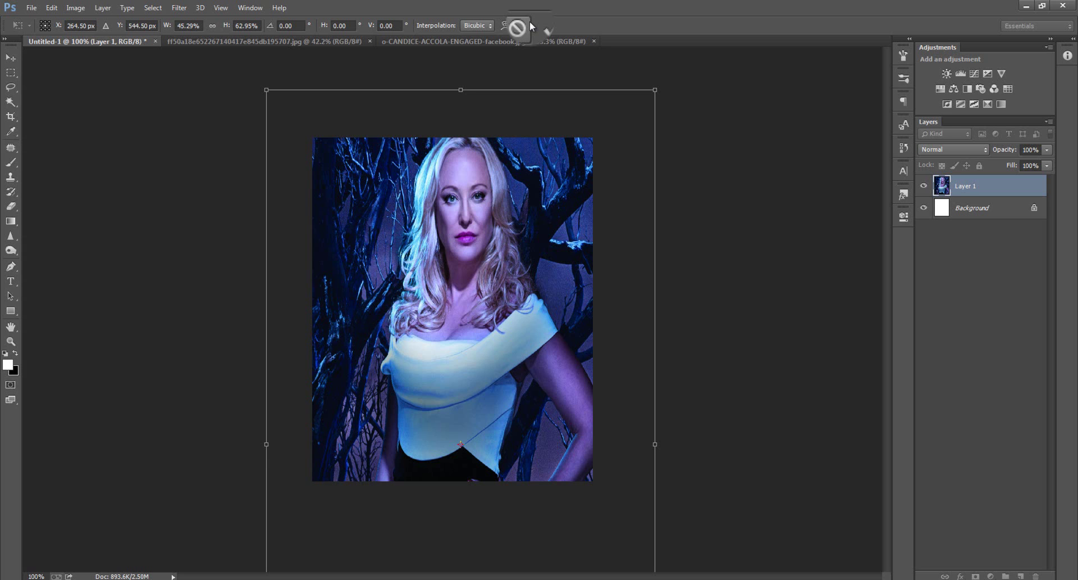
click(530, 25)
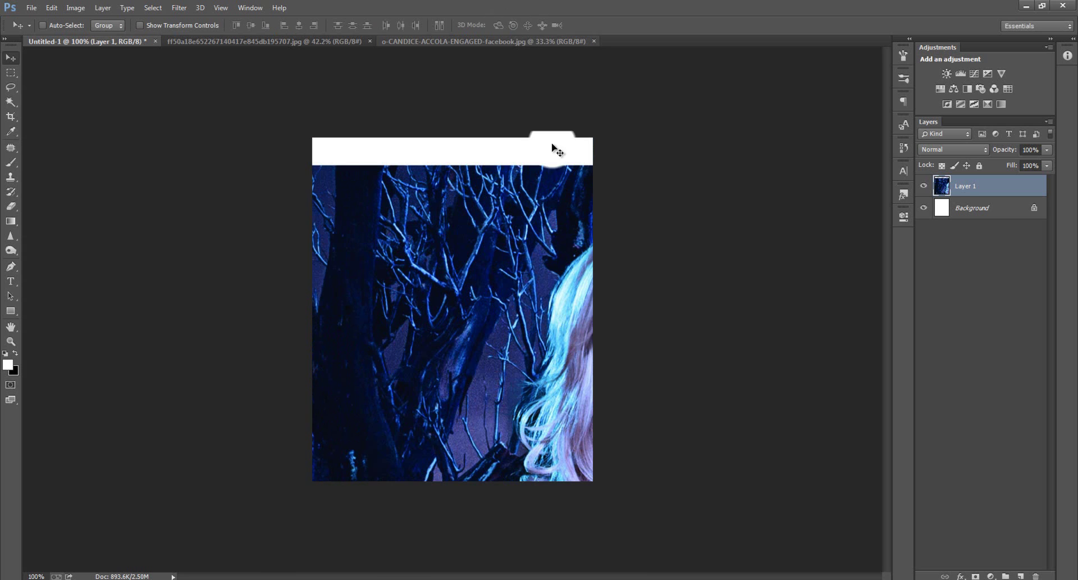
key(ctrl+t)
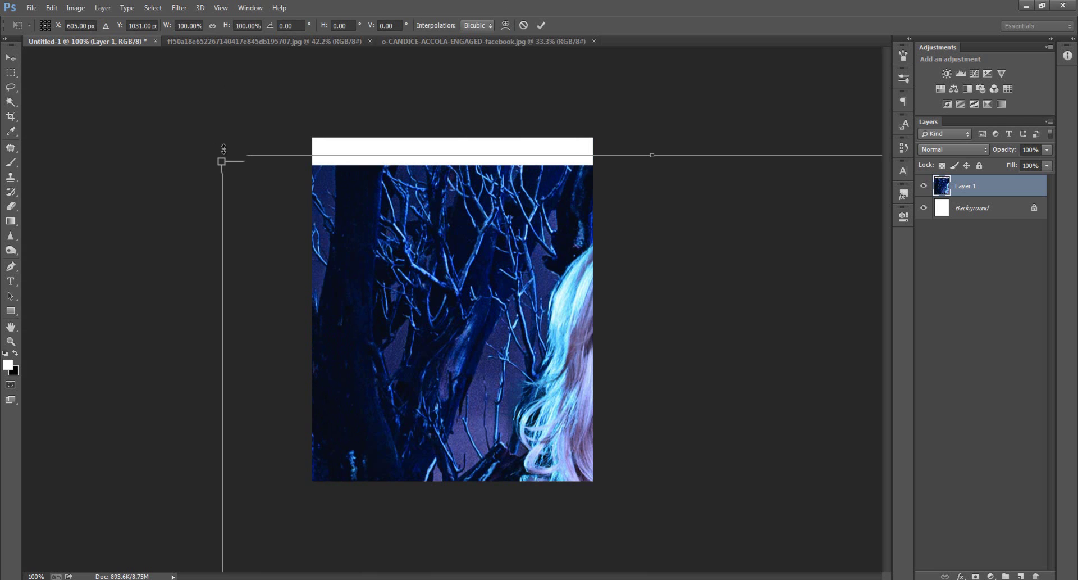
drag(221, 153, 664, 455)
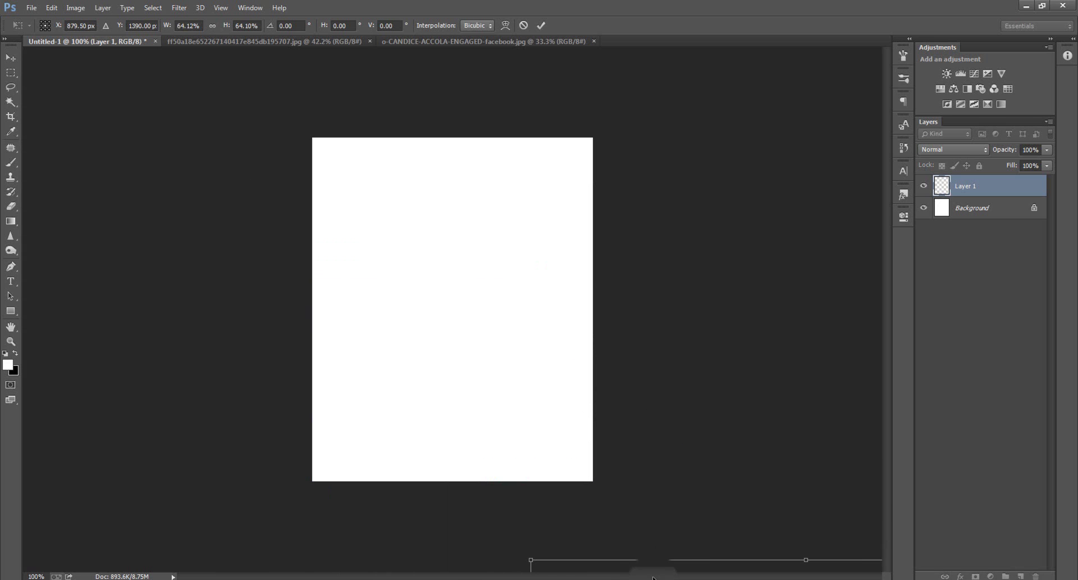
drag(655, 566, 301, 101)
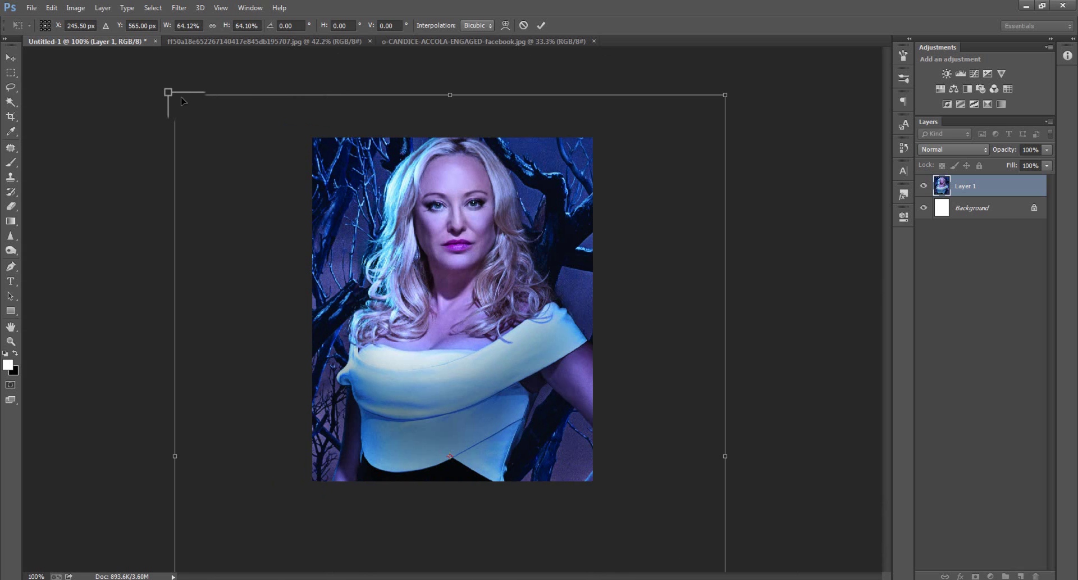
drag(174, 94, 268, 216)
drag(452, 403, 401, 278)
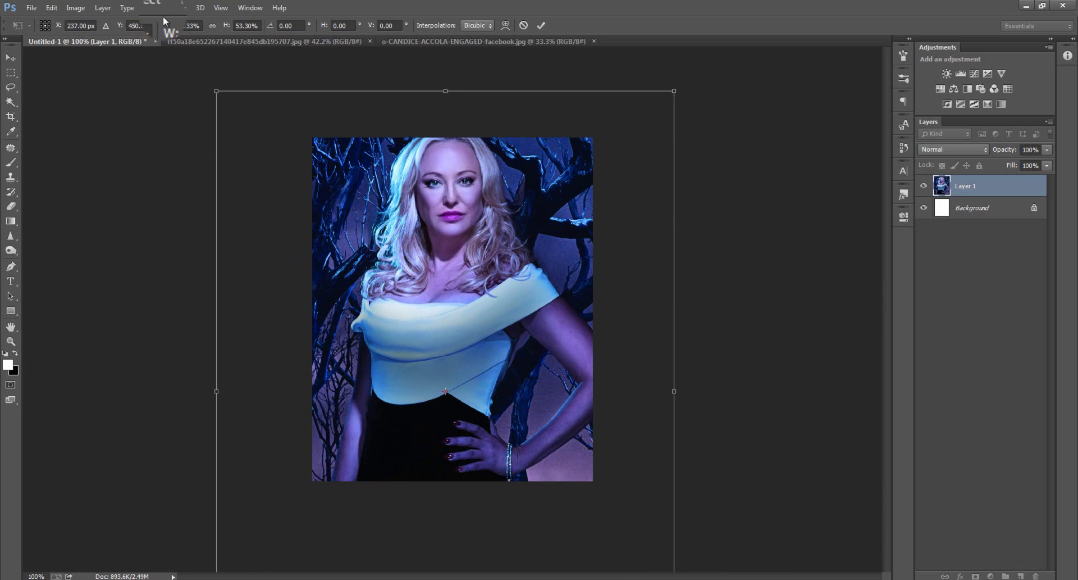
click(191, 25)
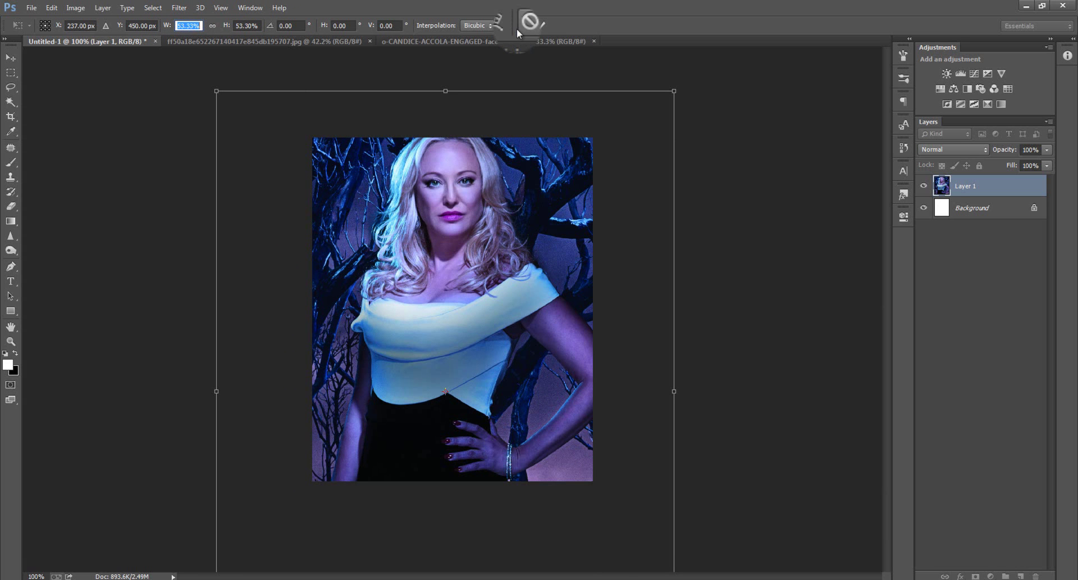
click(247, 25)
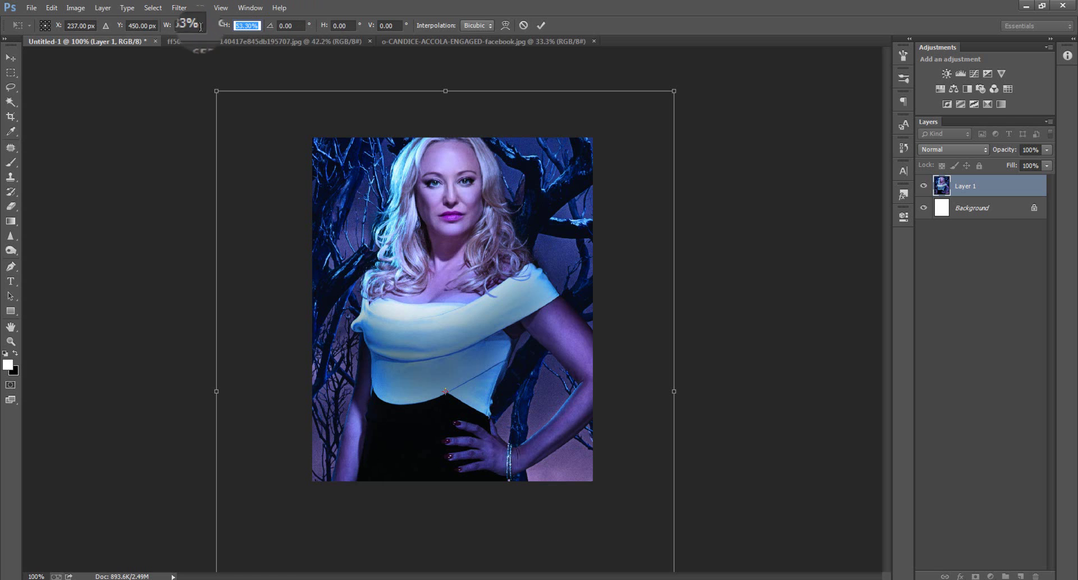
click(523, 25)
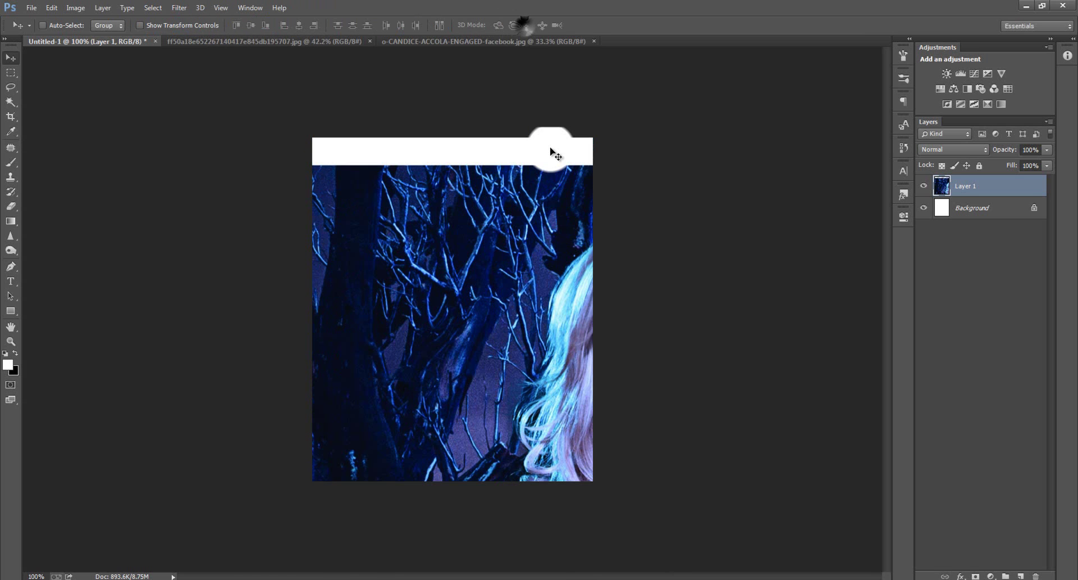
Scale the forest portrait layer to 53% width and height and move it so the woman's head and torso fill the canvas
key(ctrl+t)
click(191, 25)
text(70)
key(Return)
click(245, 26)
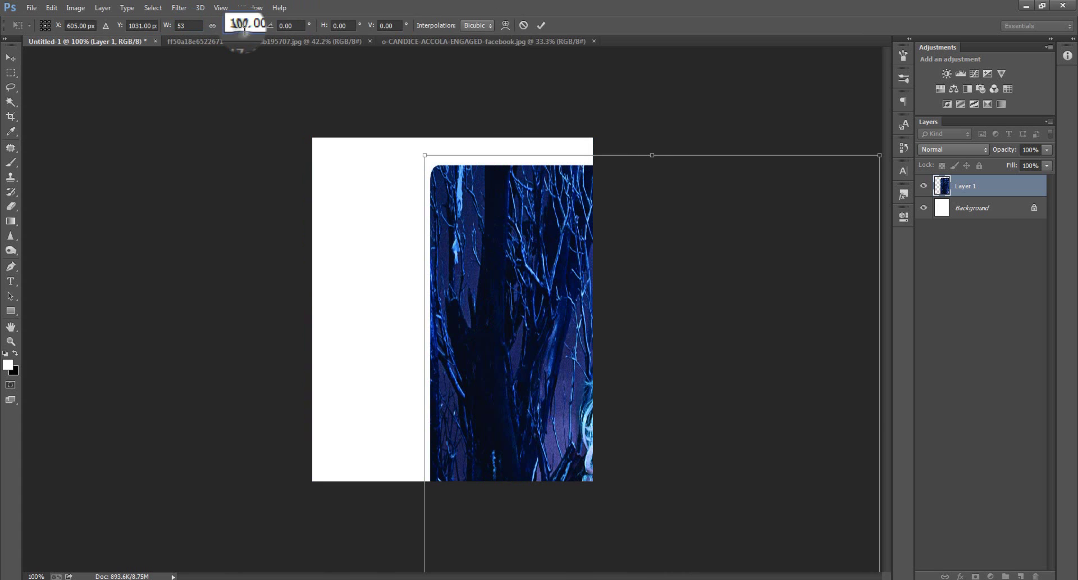
text(53)
key(Return)
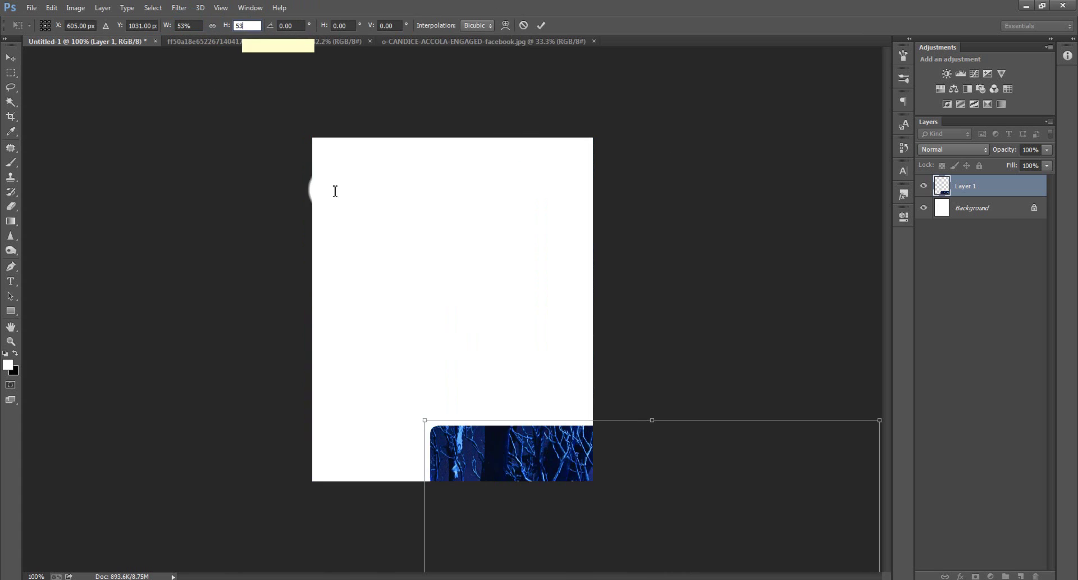
drag(388, 269, 337, 163)
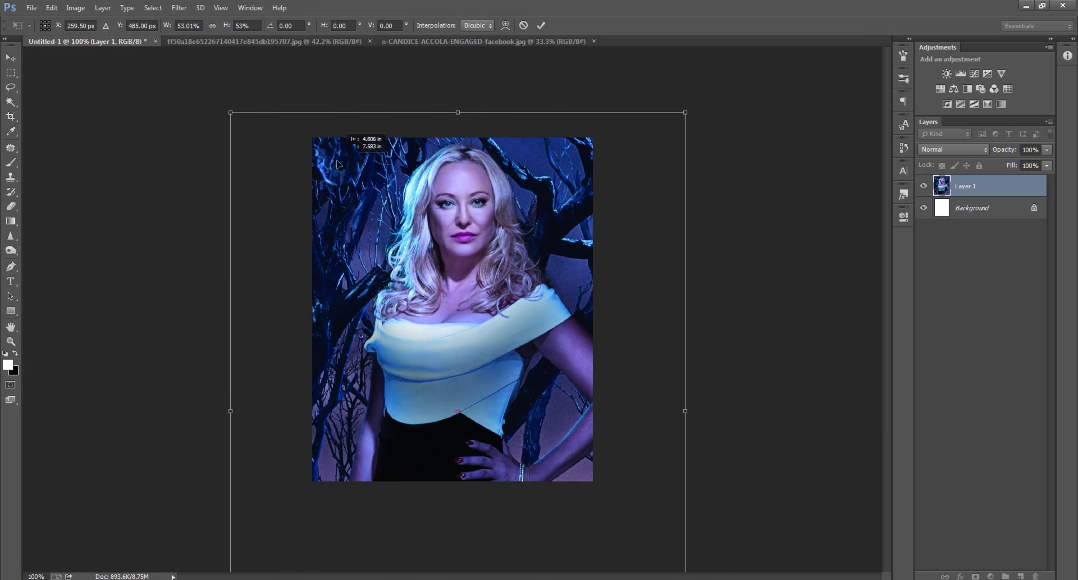
drag(419, 259, 393, 250)
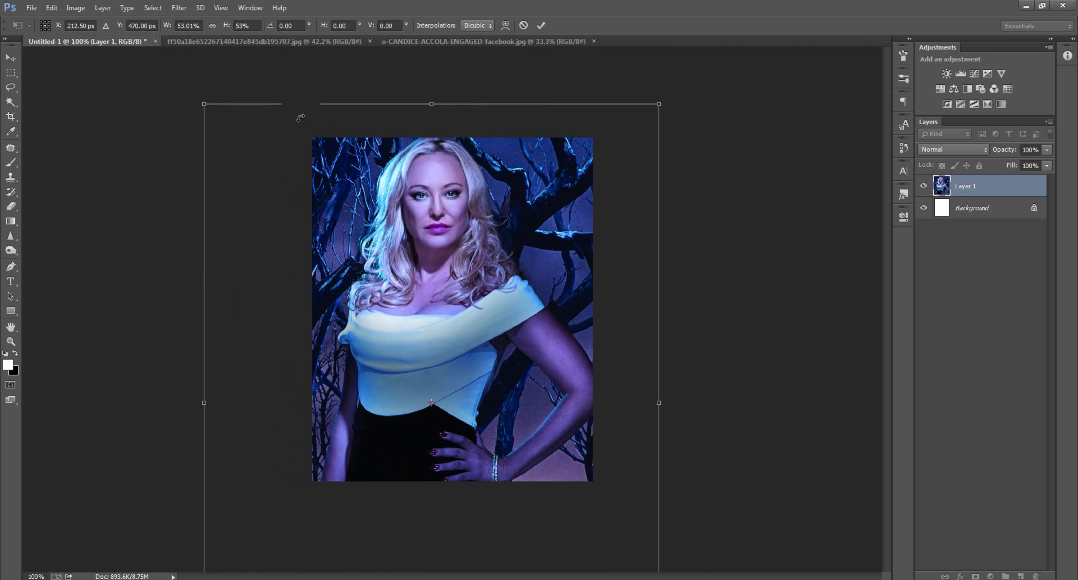
click(188, 26)
click(244, 25)
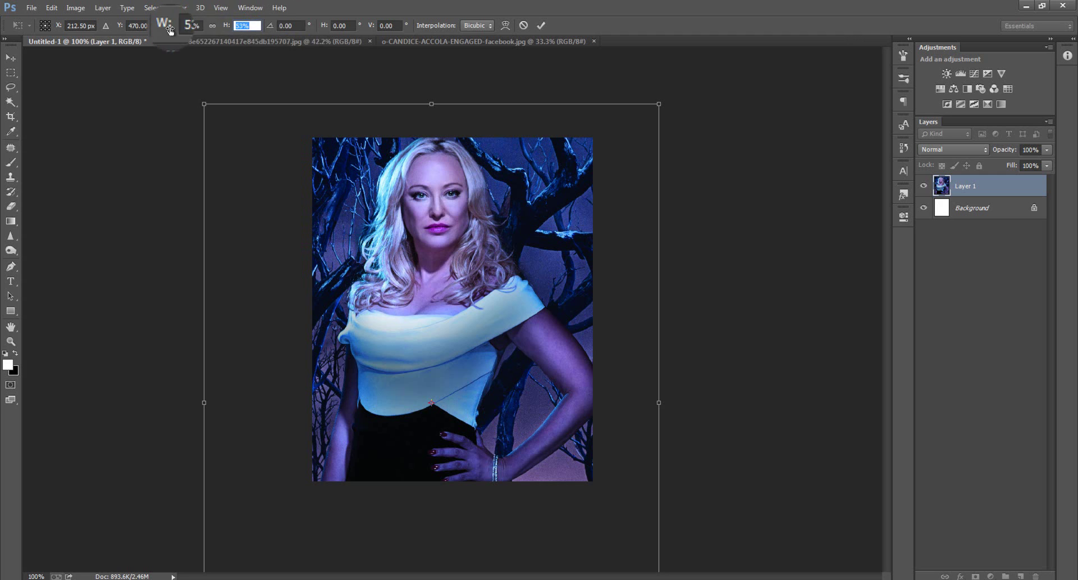
click(187, 26)
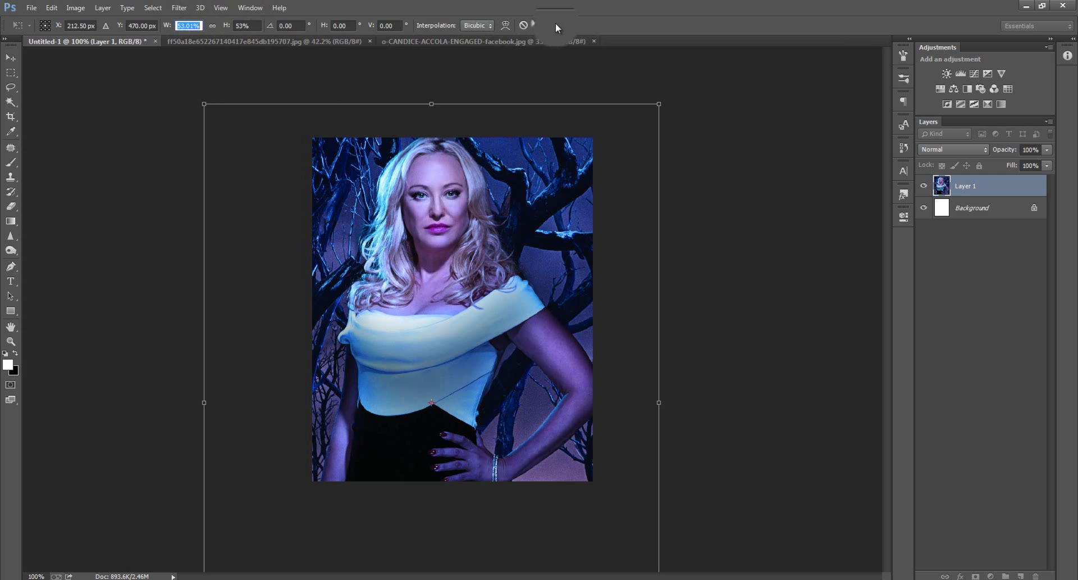
click(247, 25)
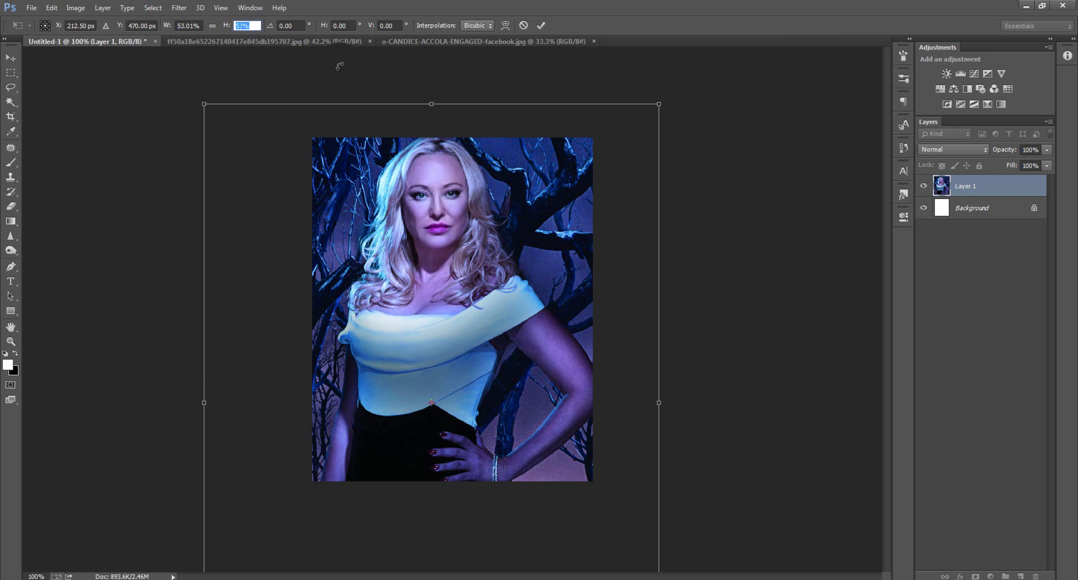
text(43)
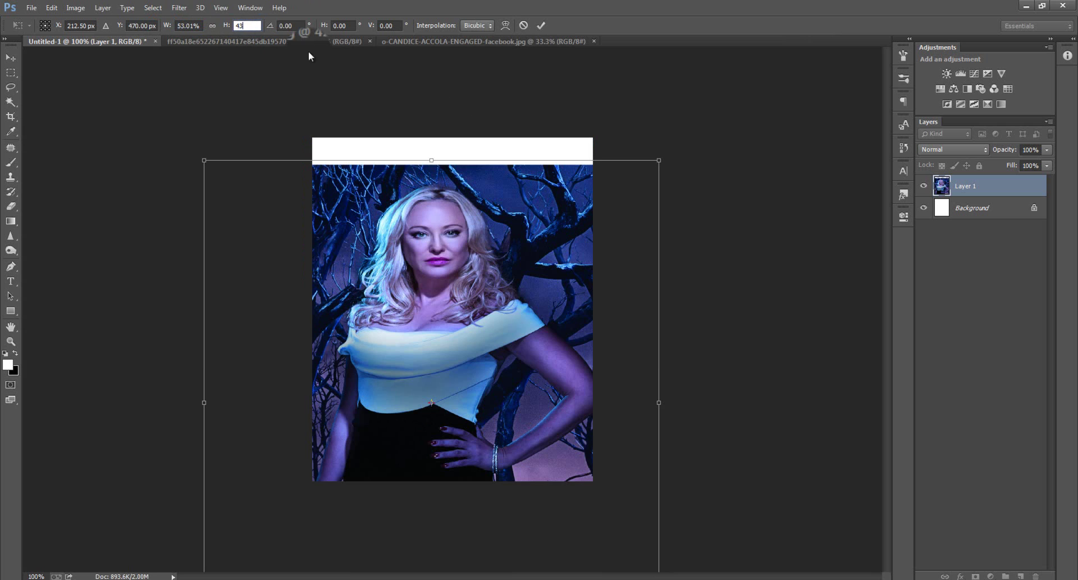
key(BackSpace)
key(BackSpace)
text(53)
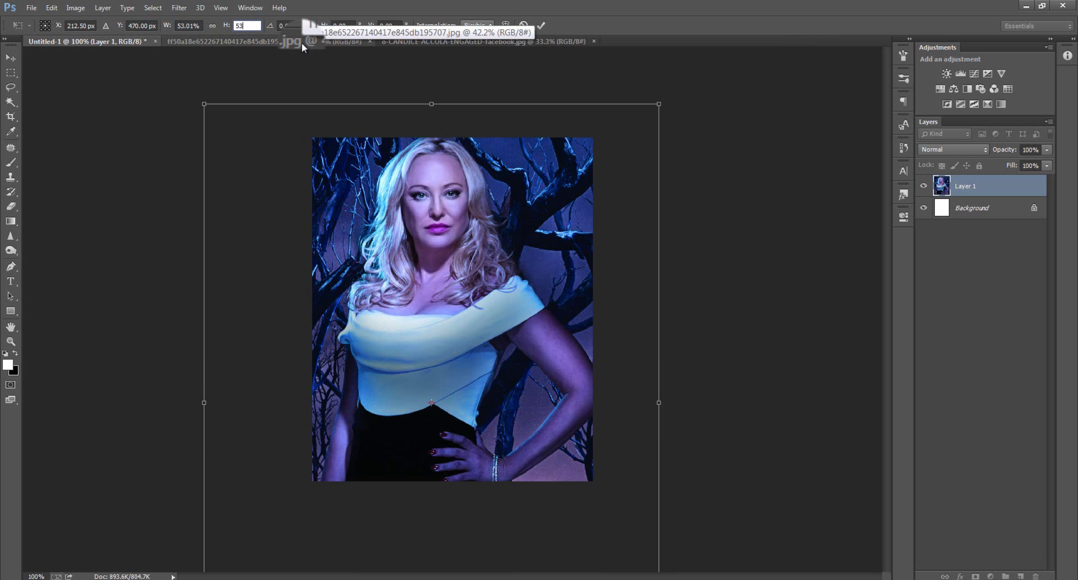
Apply the transform and shift the forest portrait slightly to the right on the canvas
click(545, 21)
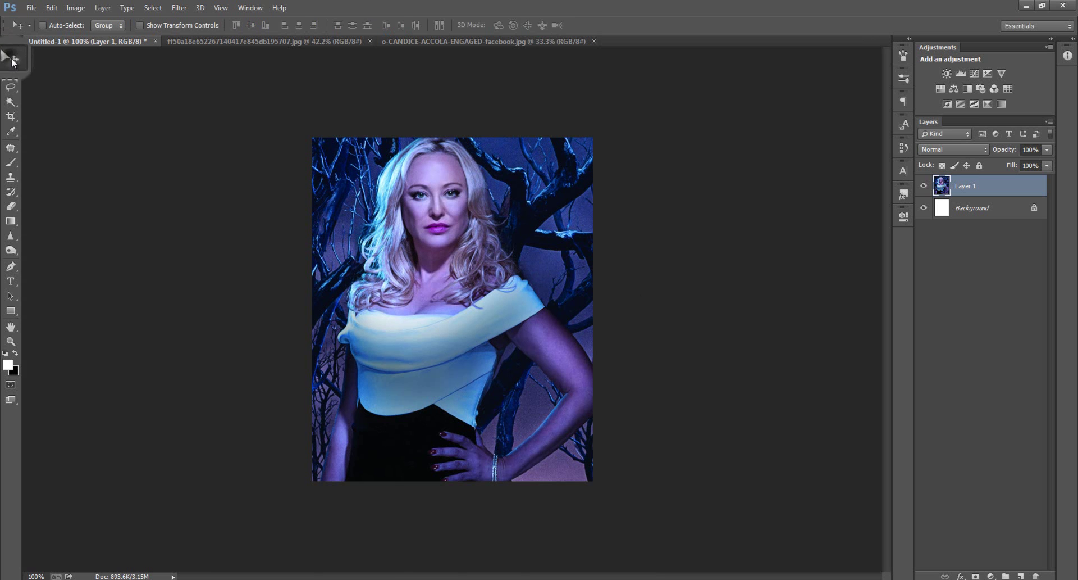
mouse_move(458, 230)
mouse_down()
mouse_move(492, 234)
mouse_move(456, 236)
mouse_up()
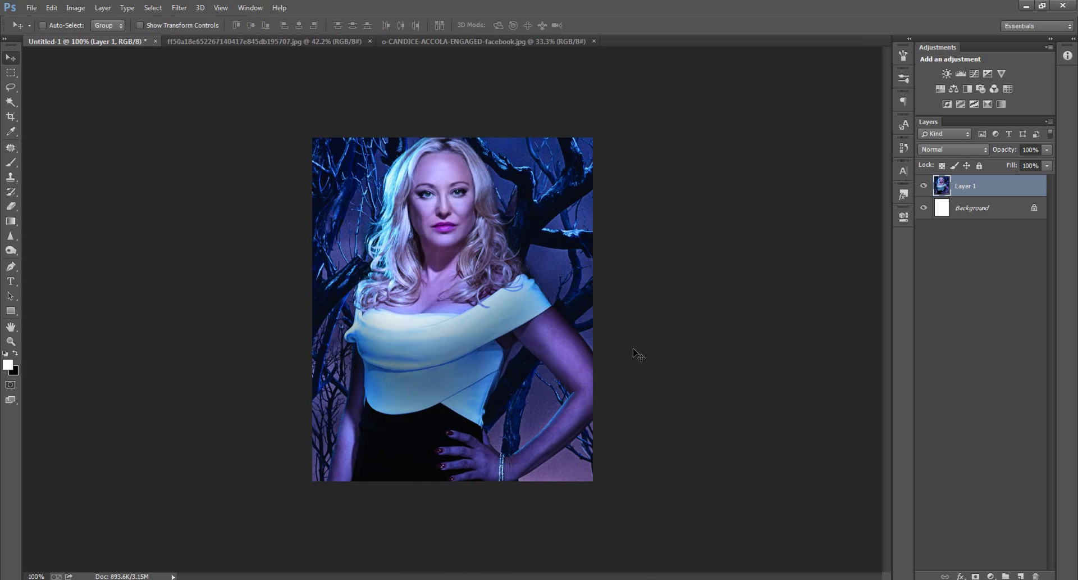
Copy the photo of the smiling blonde woman into Untitled-1 as a layer above the forest portrait, with her face over the canvas
click(474, 41)
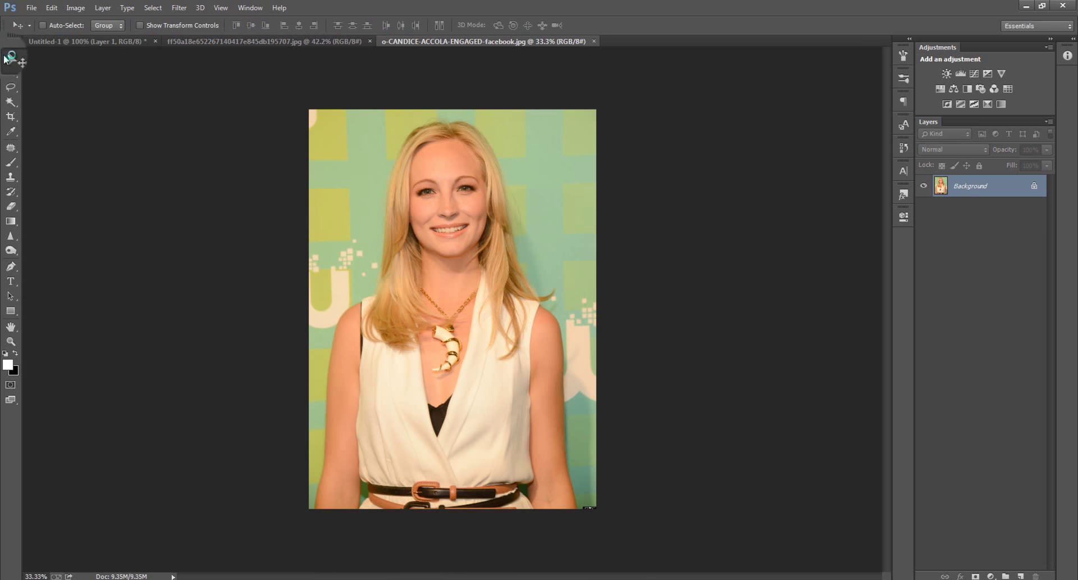
drag(471, 252, 564, 397)
drag(366, 245, 455, 279)
drag(565, 292, 500, 172)
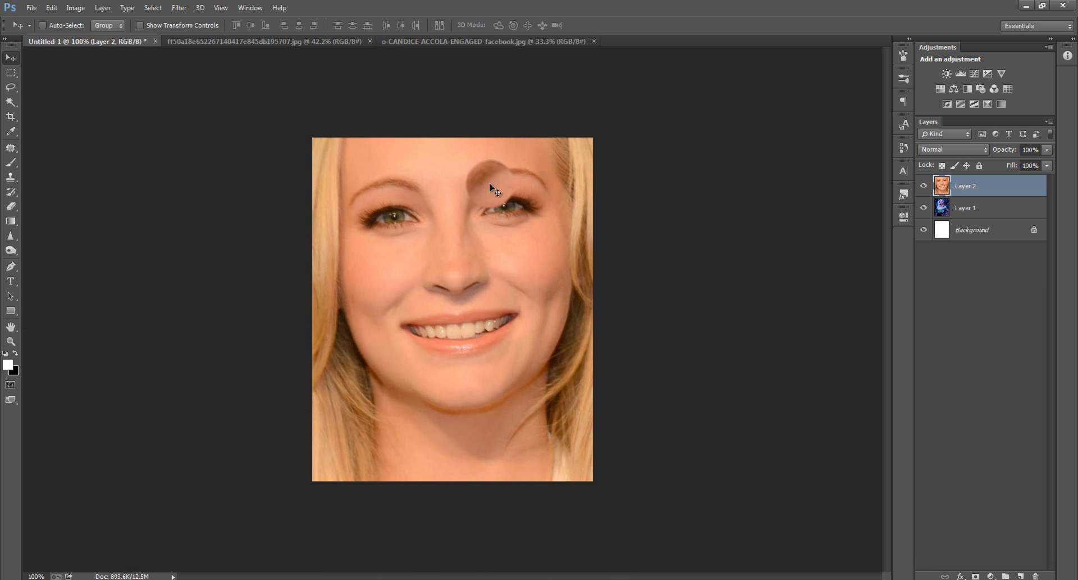
drag(400, 194, 353, 298)
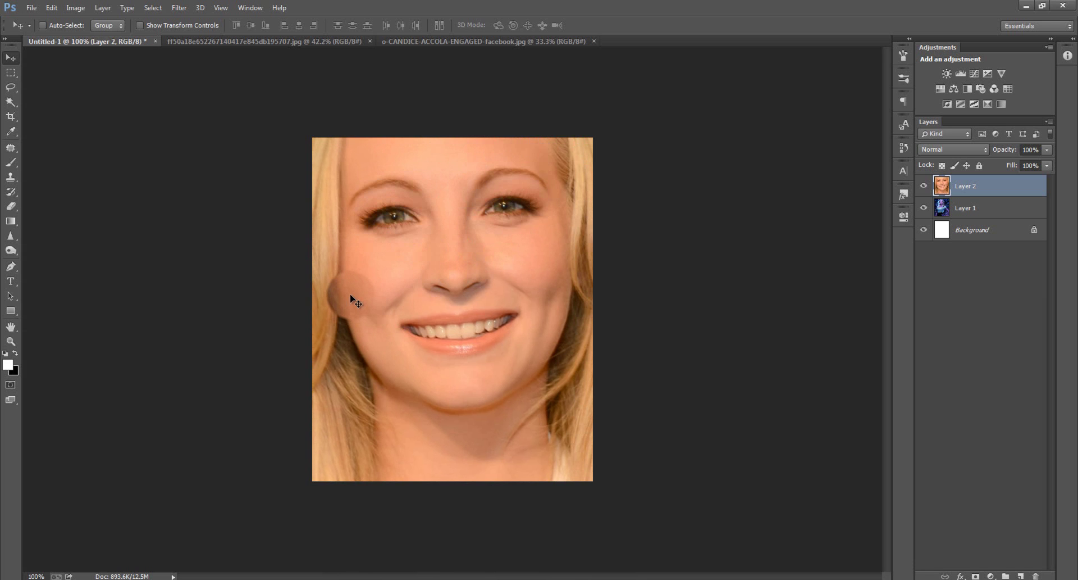
drag(351, 298, 377, 305)
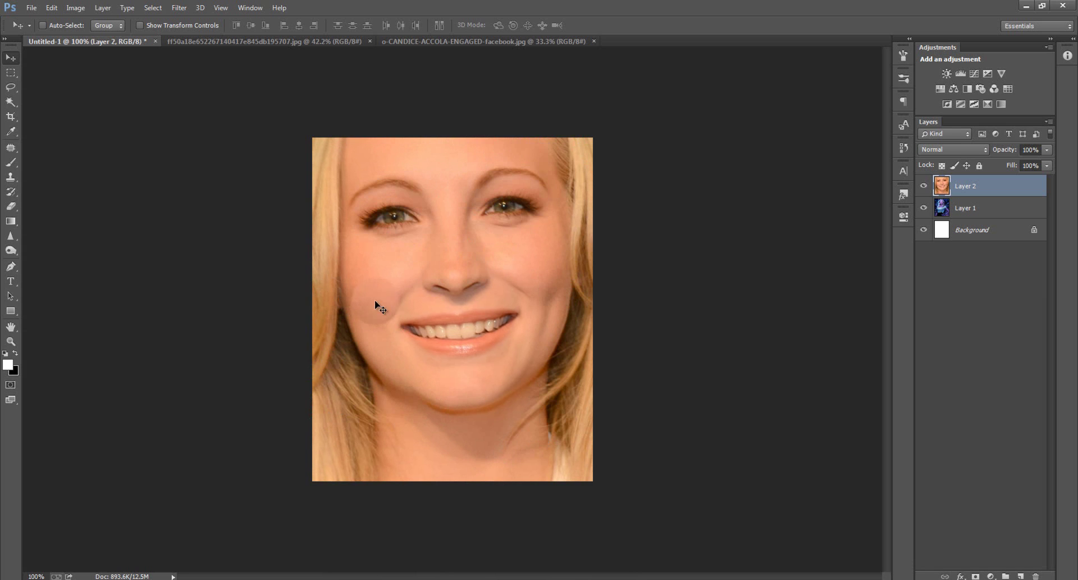
Set the fill of the smiling woman's layer to 50%
click(1039, 165)
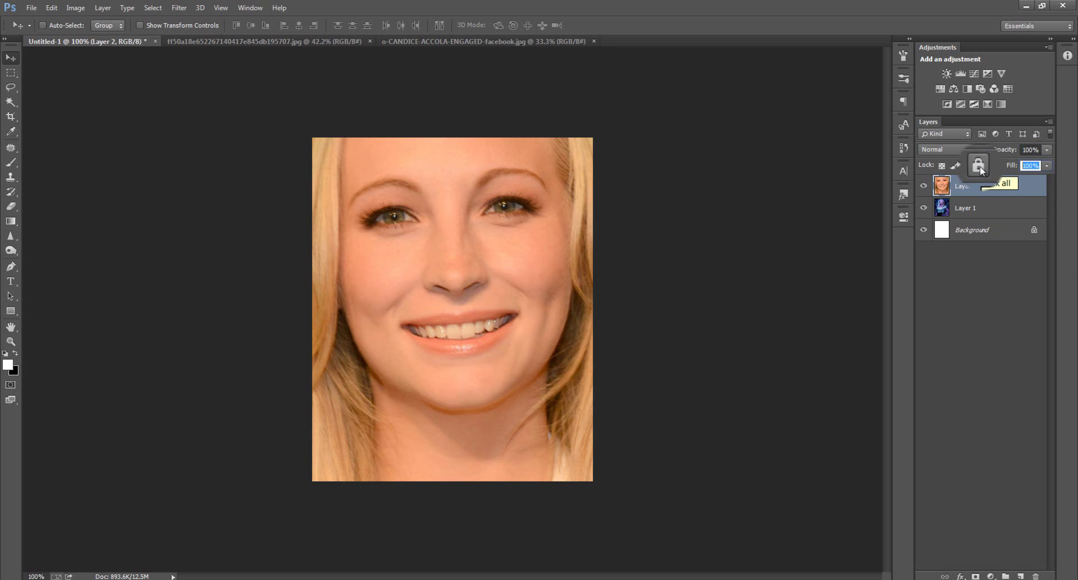
text(50)
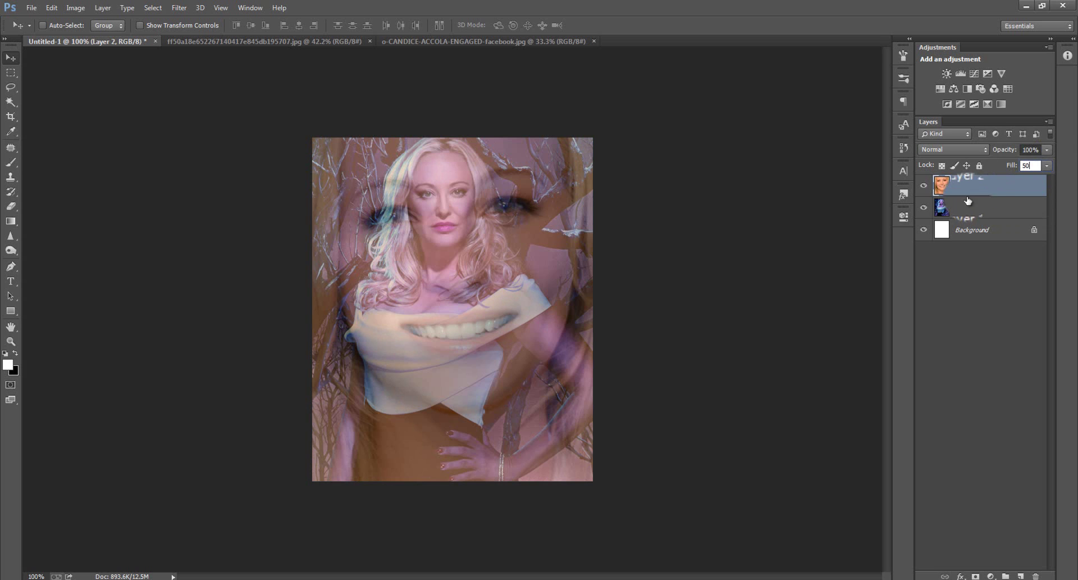
click(1048, 166)
click(1047, 165)
Scale the smiling woman's layer to 50% width and height and move it up over the forest portrait
key(ctrl+t)
click(197, 26)
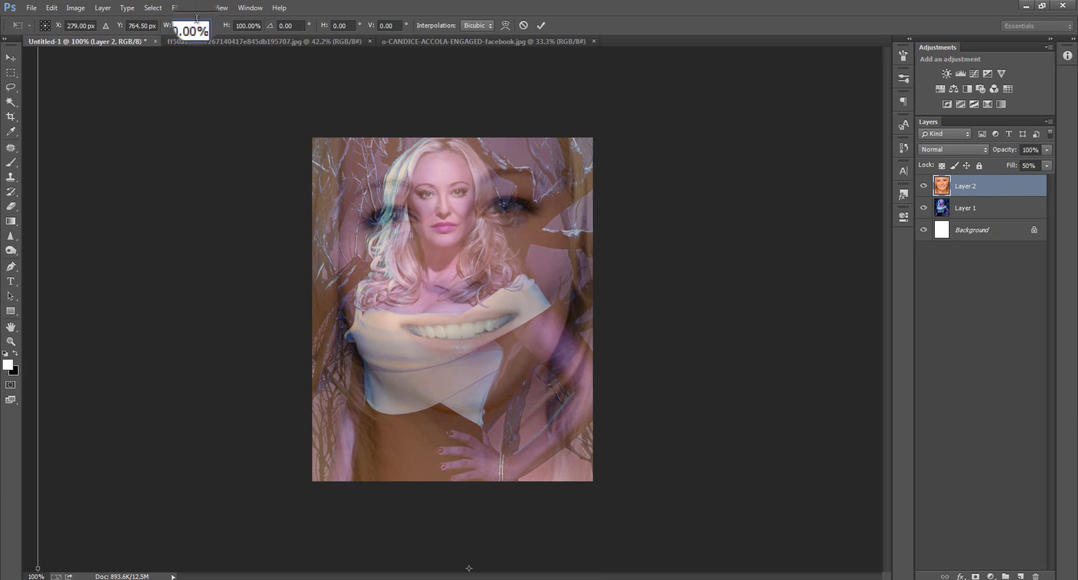
click(184, 27)
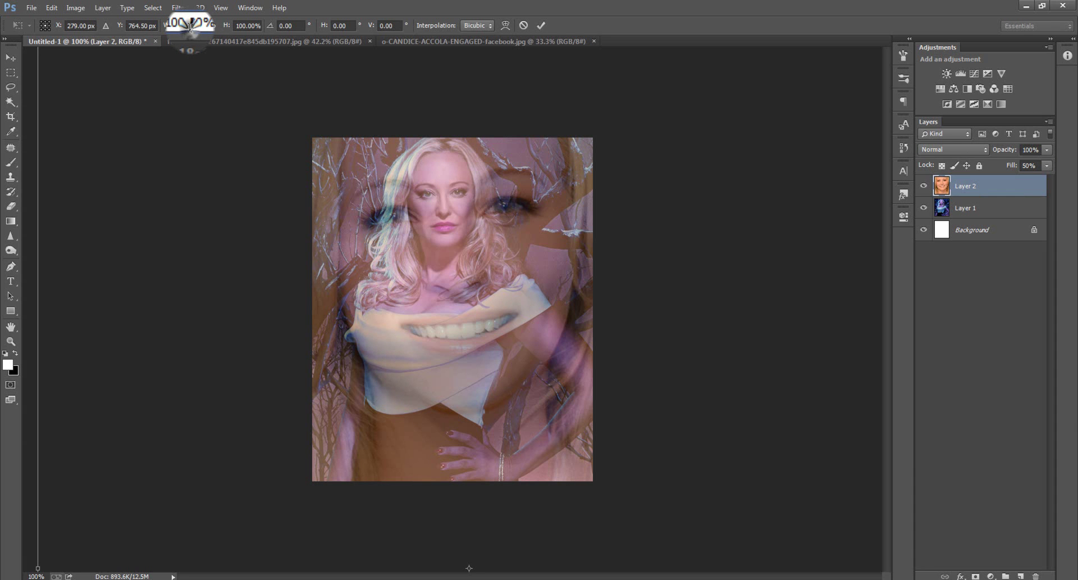
drag(198, 27, 153, 26)
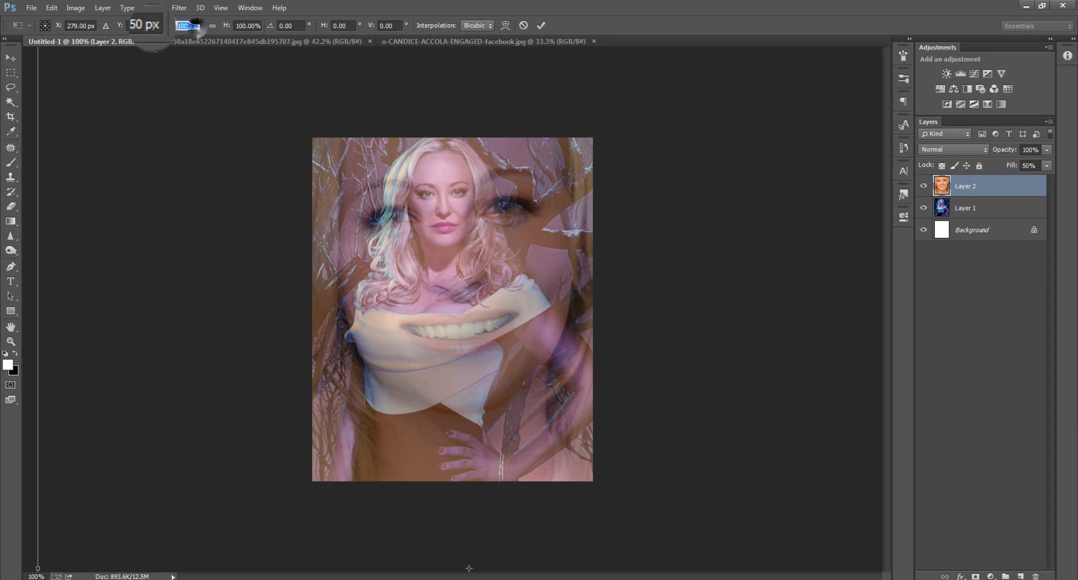
text(50)
drag(255, 27, 235, 29)
text(50)
drag(388, 310, 387, 179)
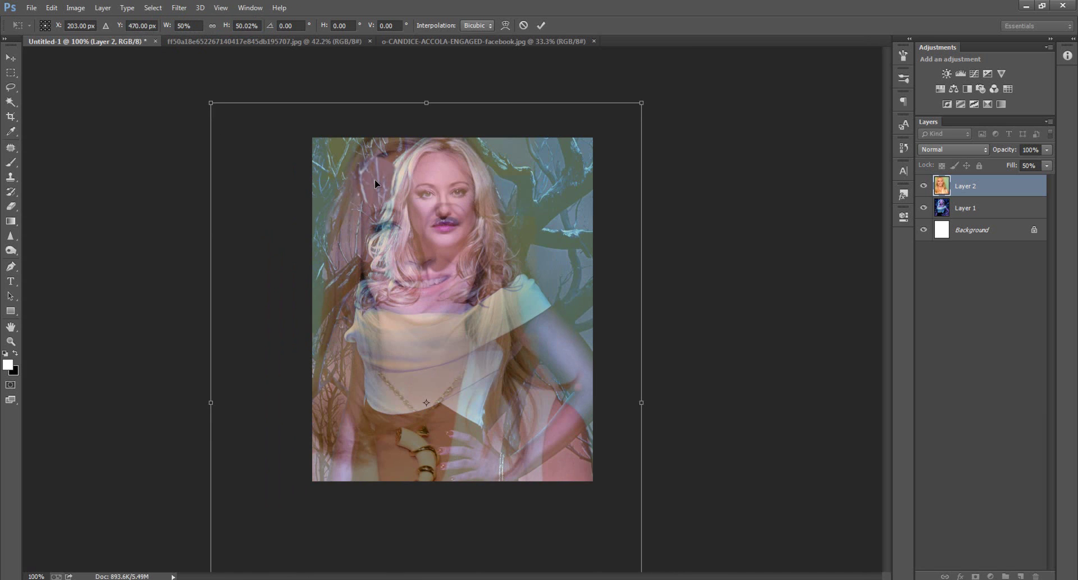
Shrink the smiling woman's layer to about 28.4%, align her face with the forest portrait's face, and apply the transform
drag(647, 101, 460, 271)
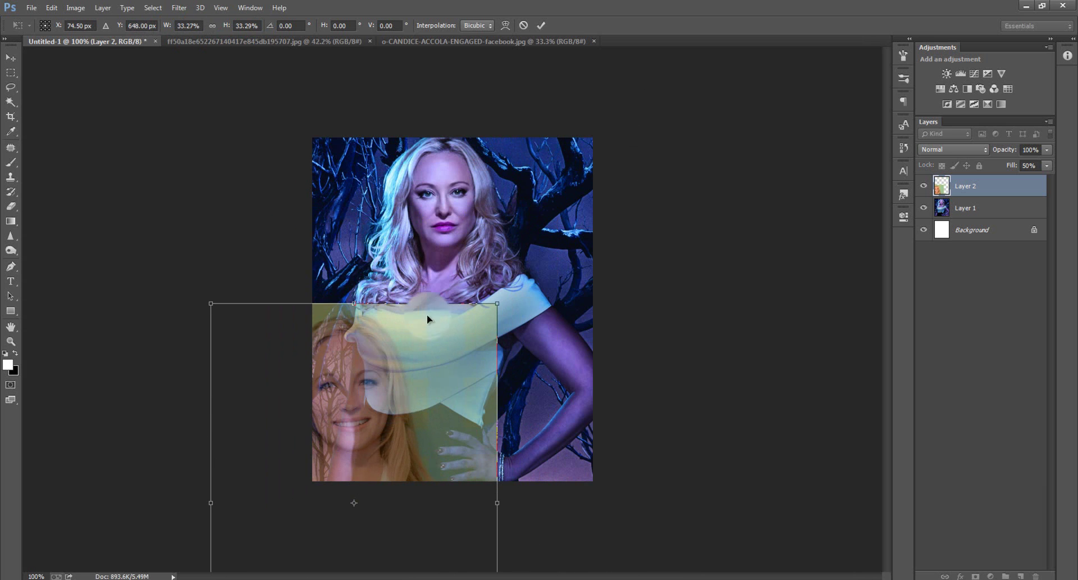
drag(433, 354, 538, 125)
drag(592, 102, 528, 149)
drag(521, 228, 537, 191)
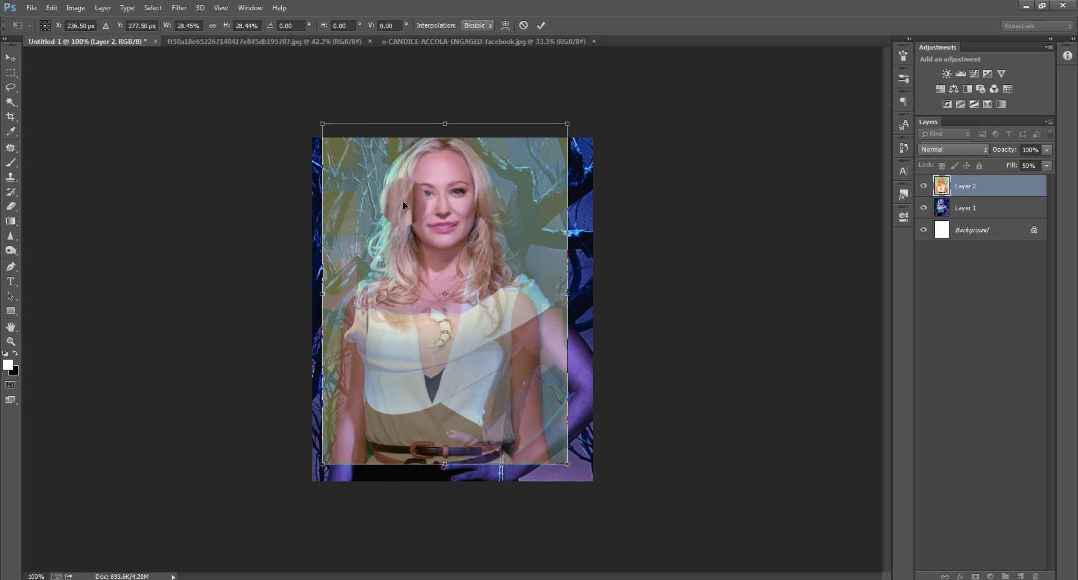
click(541, 25)
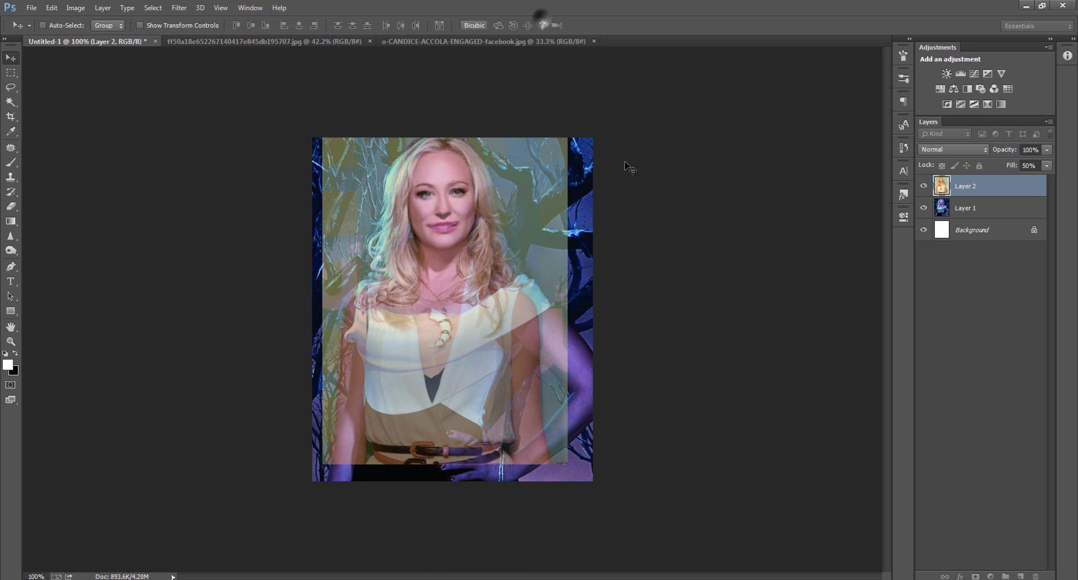
Hide and show the smiling woman's layer repeatedly to compare its face alignment with the forest portrait
click(924, 186)
click(924, 186)
click(924, 186)
click(924, 186)
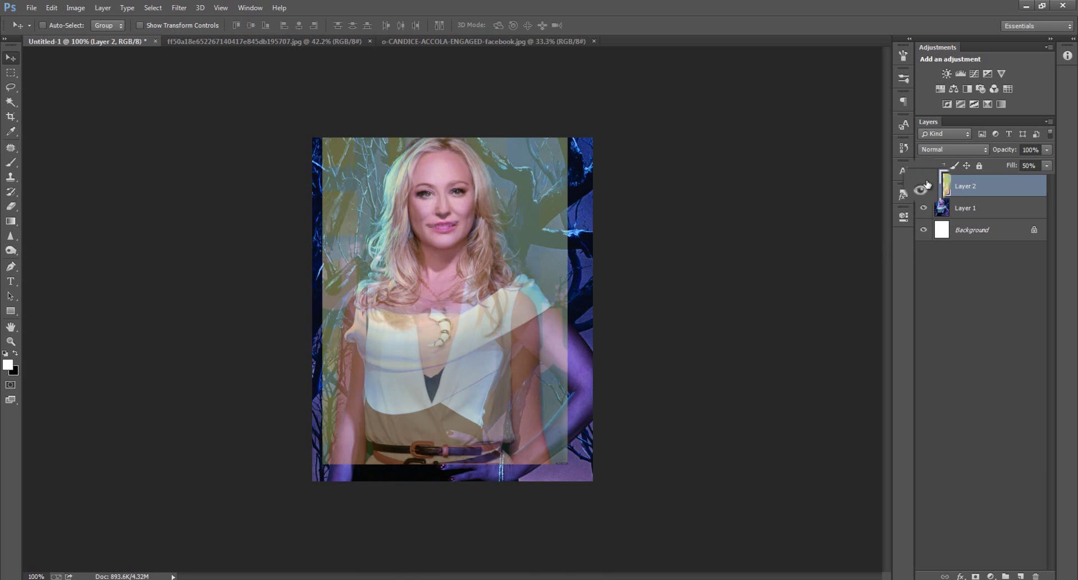
click(924, 186)
click(926, 186)
Scale the smiling woman's layer down slightly to about 98% and apply the transform
key(ctrl+t)
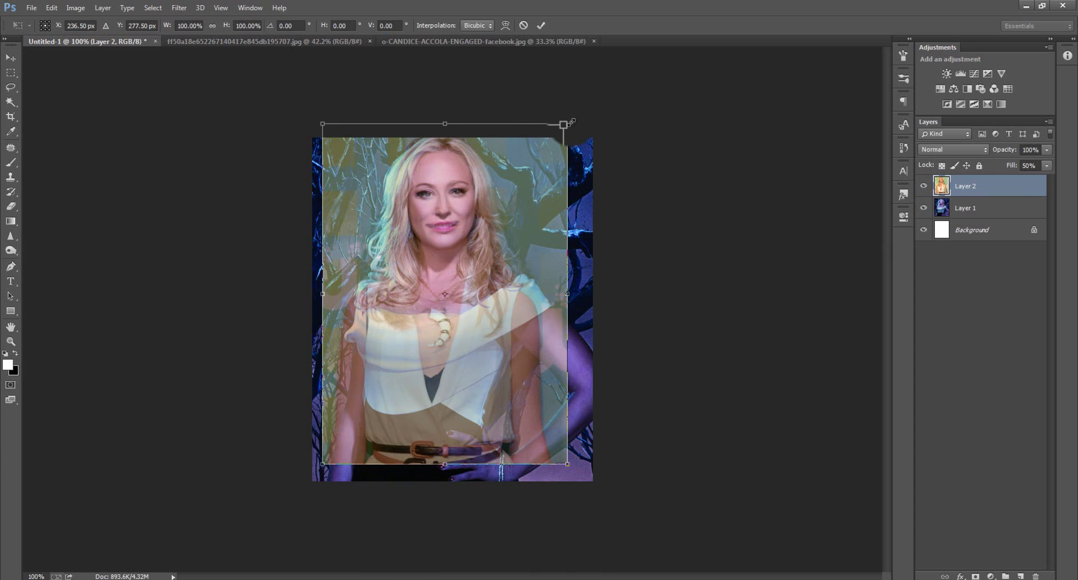
drag(567, 122, 563, 129)
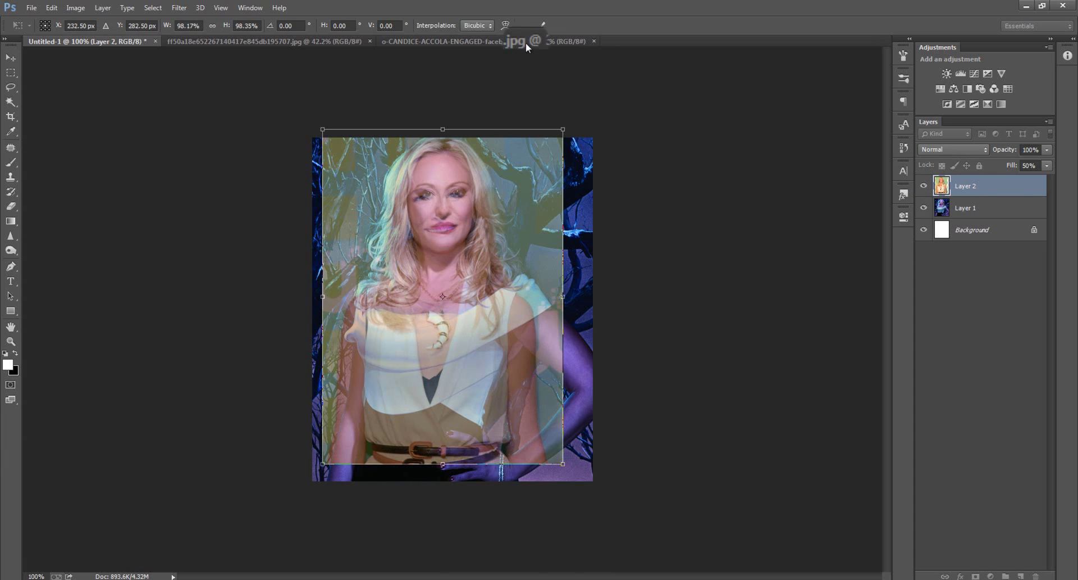
click(546, 25)
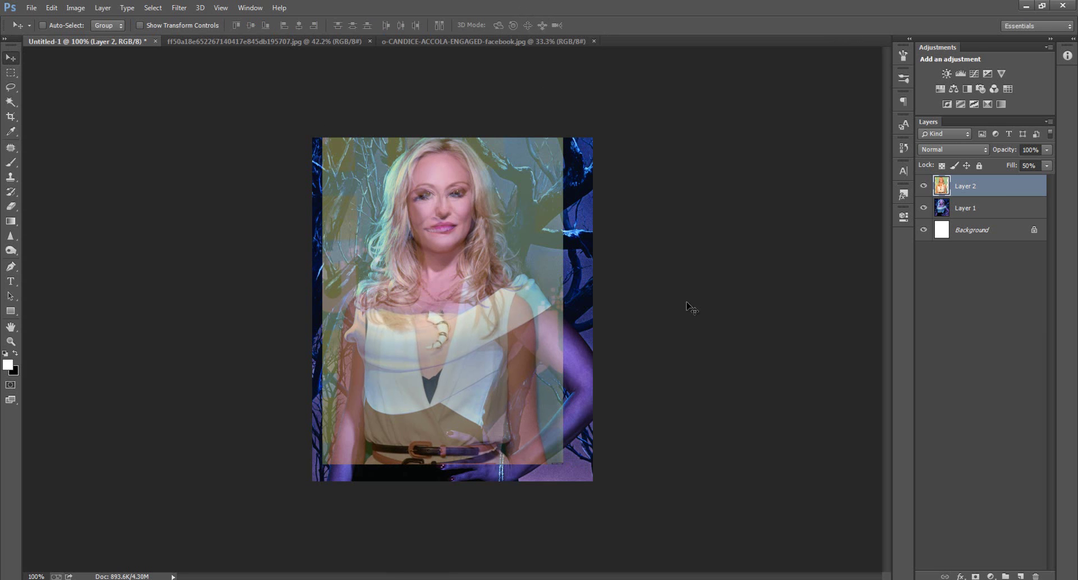
Nudge the smiling woman's layer up and to the right until the faces align, and set its fill to 100%
key(Up)
key(Up)
key(Up)
key(Right)
key(Right)
key(Right)
key(Right)
key(Right)
key(Right)
key(Up)
key(Up)
key(Up)
key(Up)
key(Up)
key(Right)
key(Right)
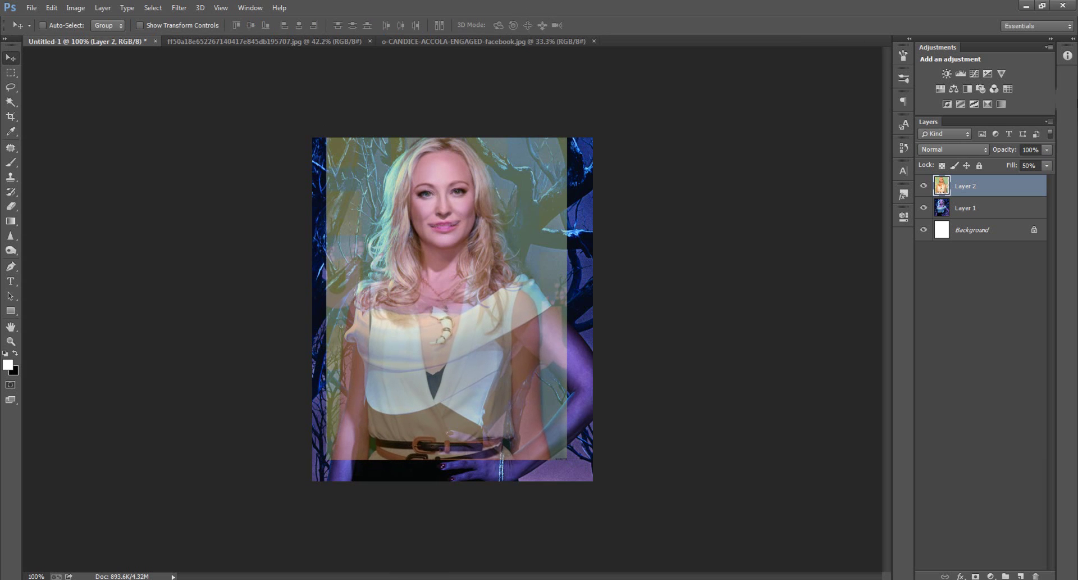
click(1048, 168)
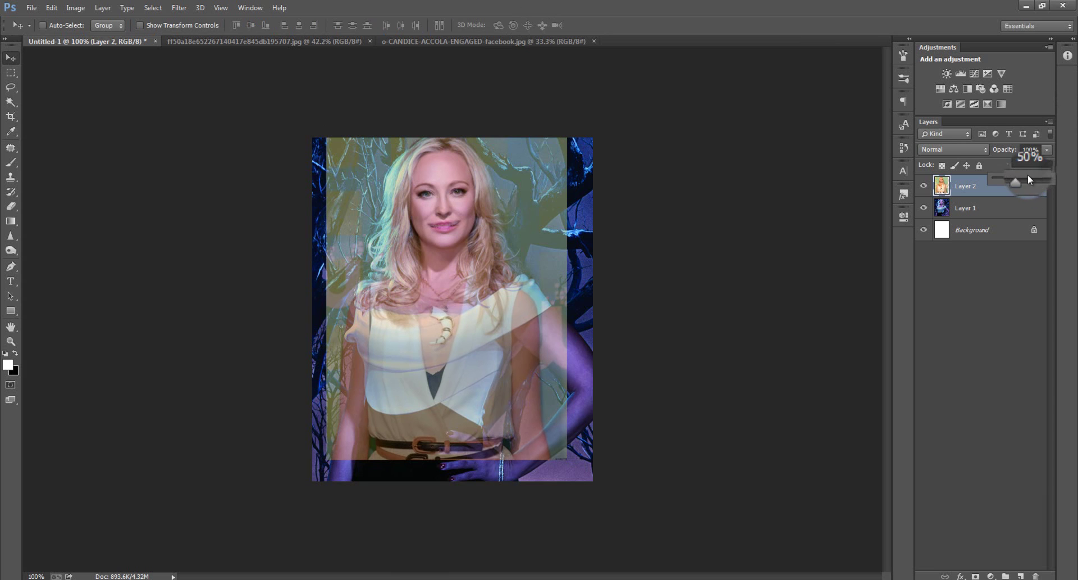
drag(1021, 177, 1067, 178)
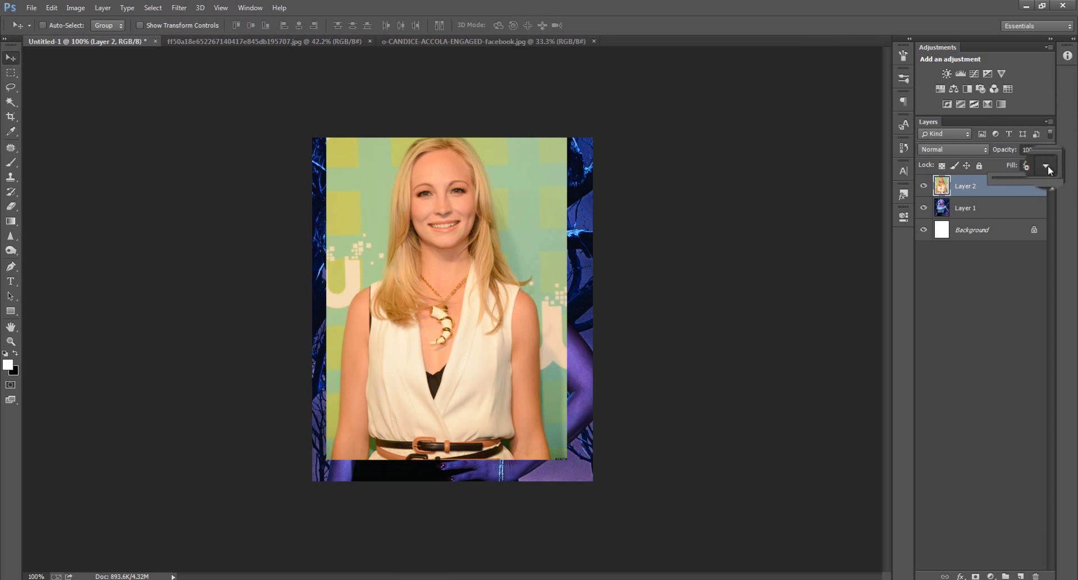
Duplicate the forest portrait layer and place the copy above the smiling woman's layer, checking the stacking by toggling visibility
click(980, 208)
click(924, 208)
click(924, 208)
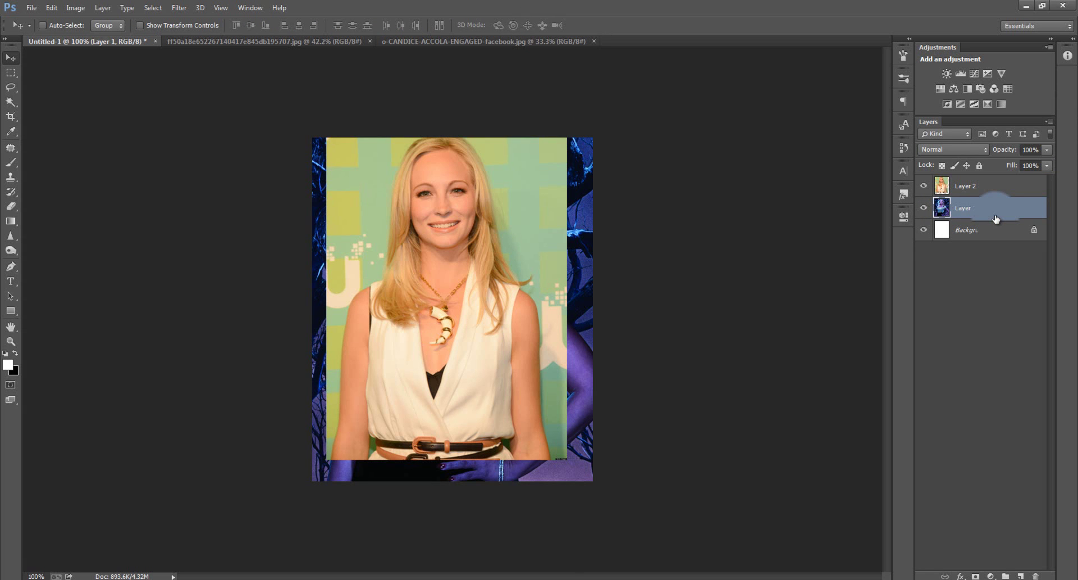
key(ctrl+j)
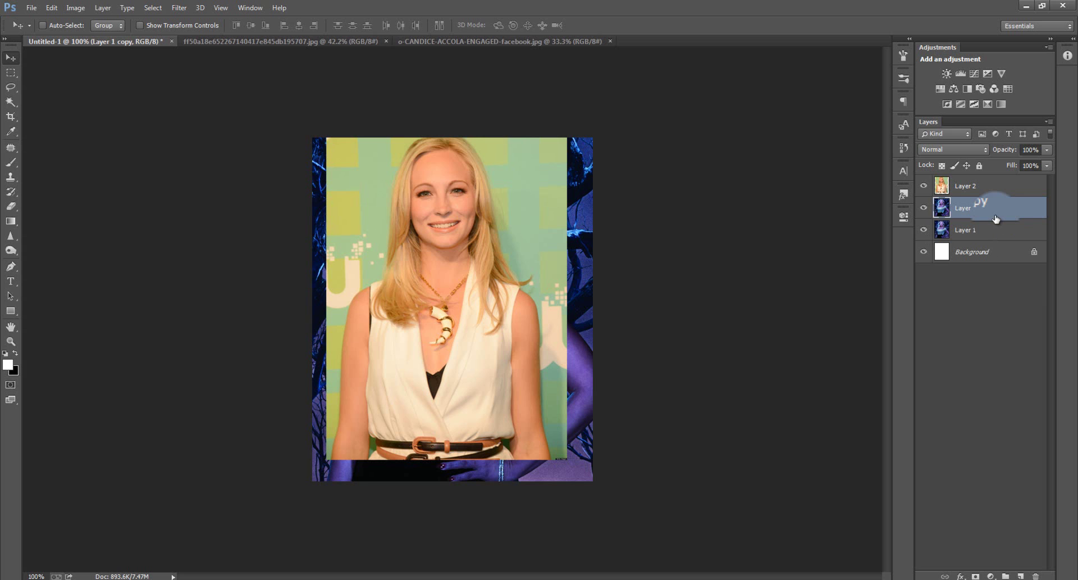
drag(996, 218, 989, 183)
click(924, 184)
click(924, 183)
click(924, 184)
click(924, 184)
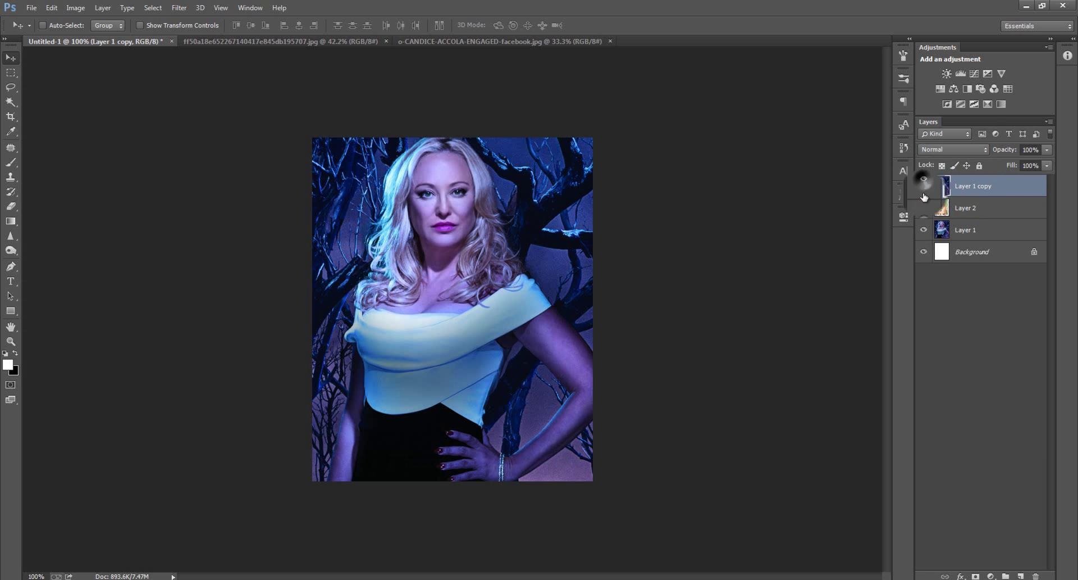
Add a layer mask to the forest portrait copy and choose the Brush tool with black as foreground colour
click(975, 577)
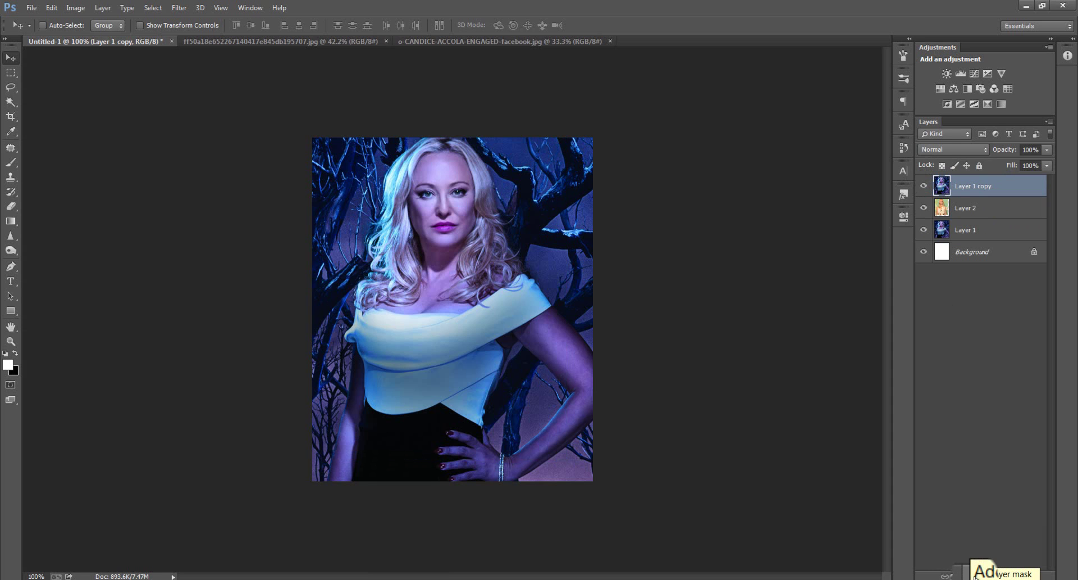
click(975, 577)
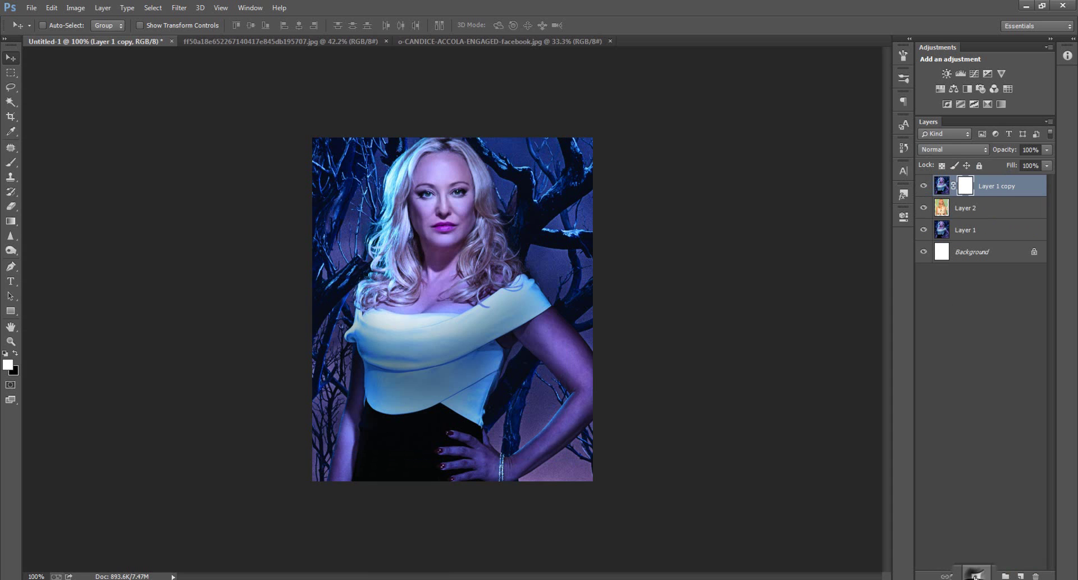
click(11, 163)
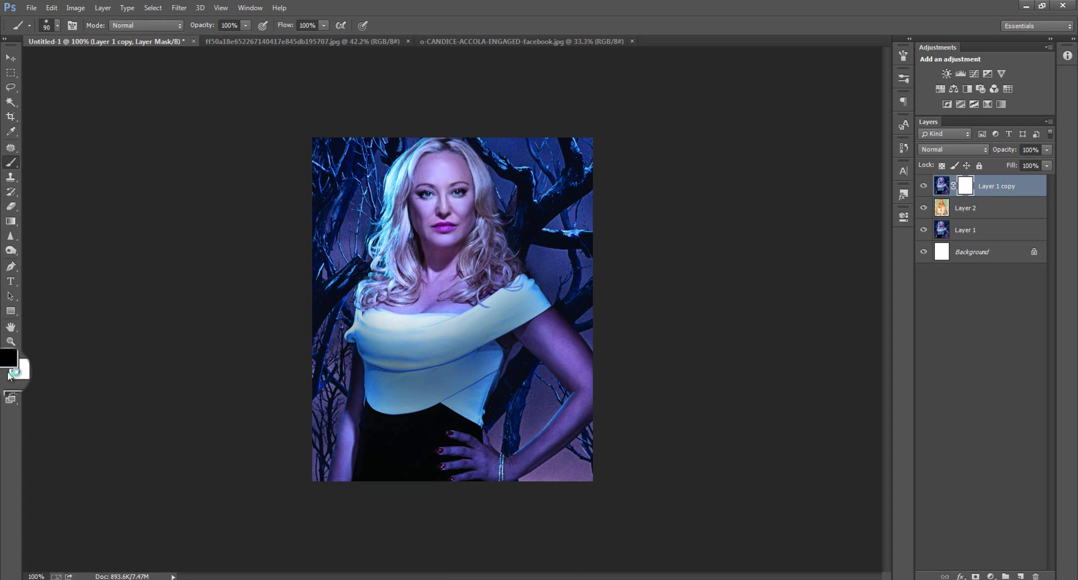
click(5, 365)
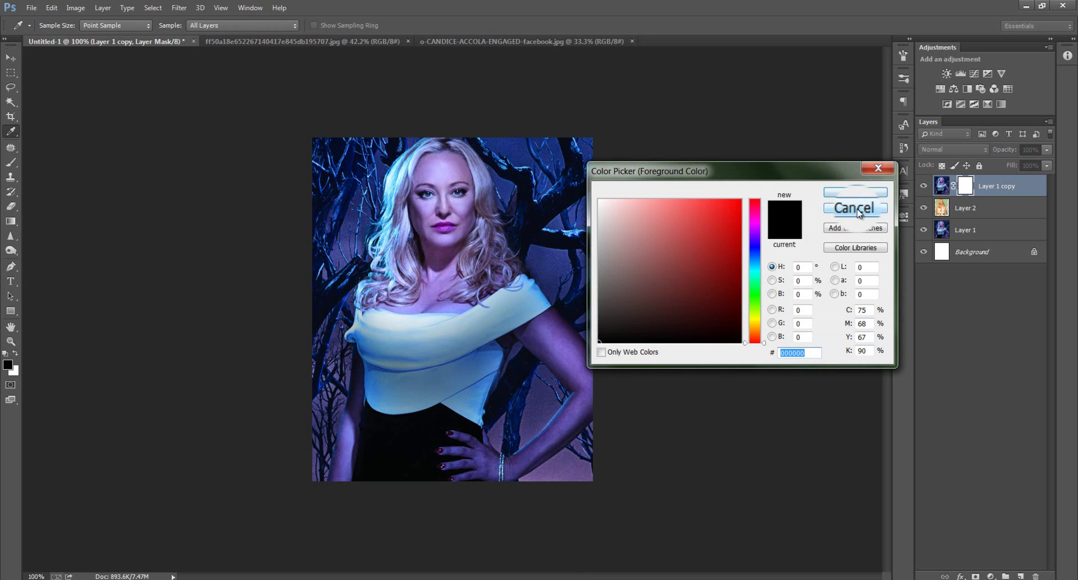
click(855, 208)
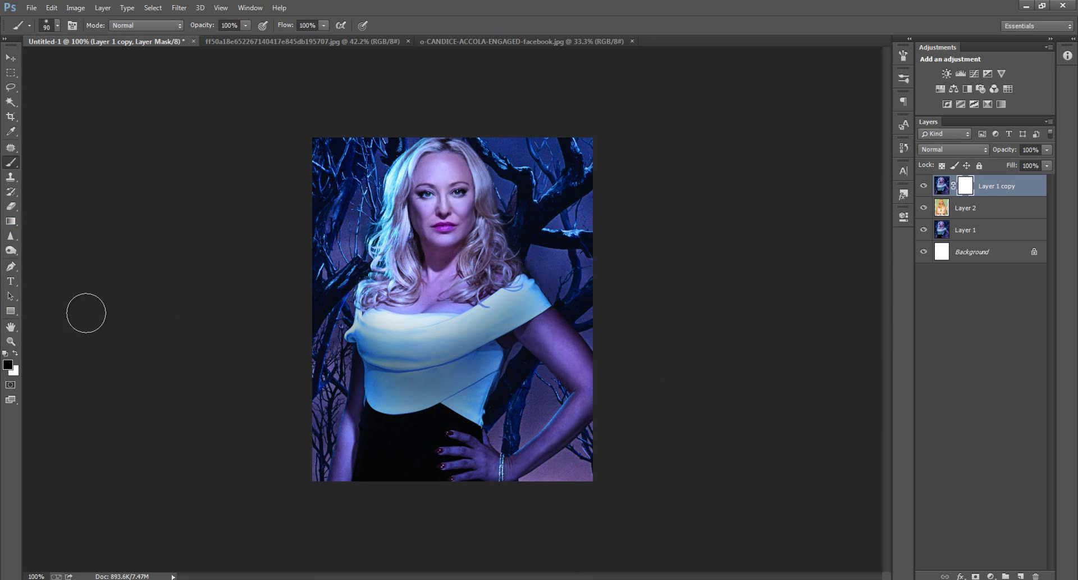
Paint black on the mask from forehead to chin, reducing the brush to size 45 and 20, to expose the smiling face
click(441, 226)
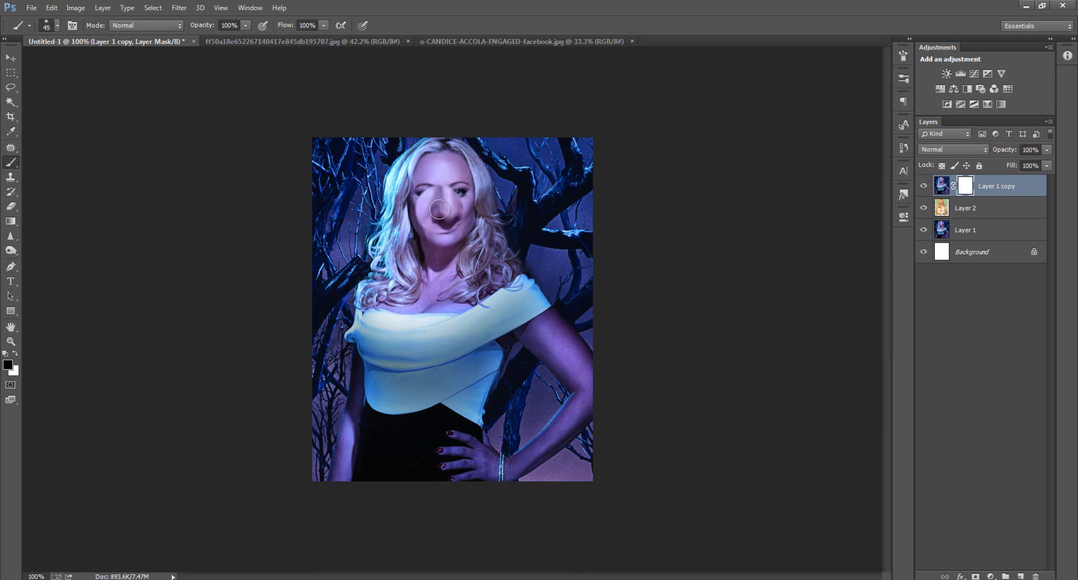
key(bracketleft)
key(bracketleft)
key(bracketleft)
key(bracketleft)
key(bracketleft)
scroll(440, 209, up, 3)
scroll(439, 209, up, 1)
scroll(450, 103, up, 5)
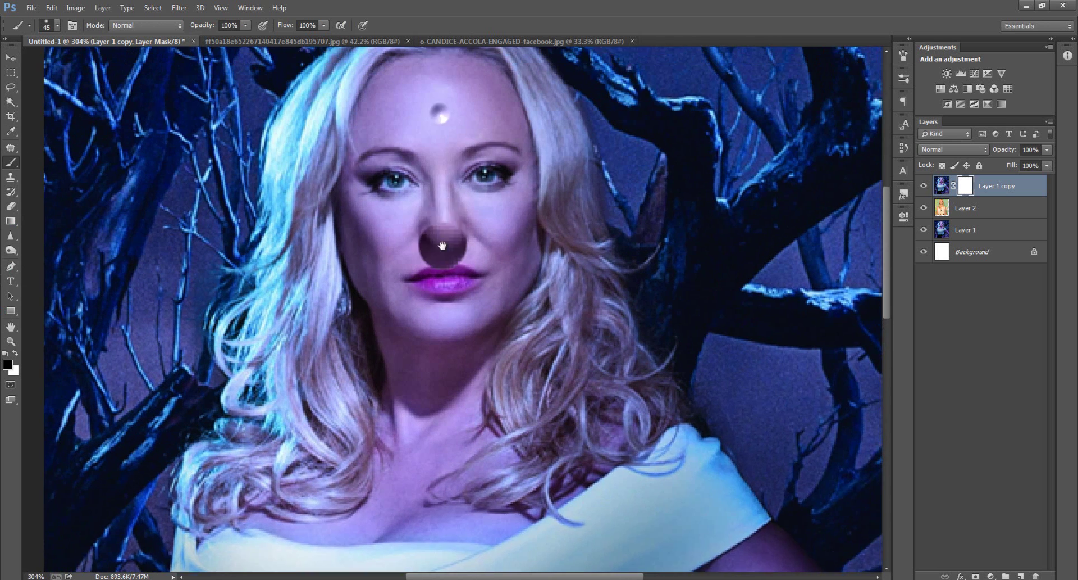
mouse_move(450, 171)
mouse_down()
mouse_move(444, 203)
mouse_move(459, 167)
mouse_move(481, 180)
mouse_move(487, 234)
mouse_move(488, 188)
mouse_move(493, 312)
mouse_move(495, 227)
mouse_move(505, 341)
mouse_move(509, 307)
mouse_move(505, 349)
mouse_move(487, 370)
mouse_move(458, 380)
mouse_move(434, 363)
mouse_move(457, 373)
mouse_move(454, 399)
mouse_move(422, 380)
mouse_move(402, 346)
mouse_move(386, 266)
mouse_move(413, 169)
mouse_move(398, 253)
mouse_move(426, 169)
mouse_move(463, 159)
mouse_move(493, 247)
mouse_move(491, 168)
mouse_up()
key(bracketleft)
mouse_move(498, 222)
mouse_down()
mouse_move(504, 254)
mouse_move(482, 251)
mouse_up()
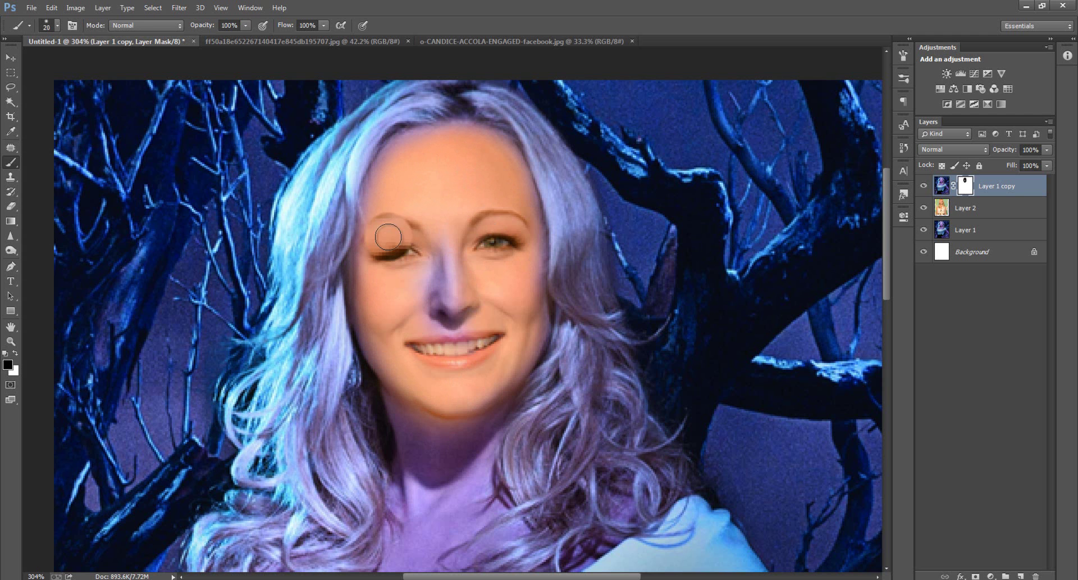
key([)
mouse_move(465, 247)
mouse_down()
mouse_move(461, 294)
mouse_move(441, 245)
mouse_move(428, 356)
mouse_move(404, 248)
mouse_move(443, 368)
mouse_move(494, 320)
mouse_move(491, 385)
mouse_move(477, 392)
mouse_move(521, 346)
mouse_move(534, 294)
mouse_move(513, 241)
mouse_move(525, 210)
mouse_move(488, 149)
mouse_move(436, 140)
mouse_move(380, 174)
mouse_move(368, 265)
mouse_move(402, 351)
mouse_move(435, 385)
mouse_move(494, 351)
mouse_move(511, 299)
mouse_move(380, 318)
mouse_move(395, 355)
mouse_move(369, 320)
mouse_move(402, 368)
mouse_move(435, 389)
mouse_move(484, 375)
mouse_move(512, 318)
mouse_move(501, 376)
mouse_move(513, 294)
mouse_move(501, 187)
mouse_move(476, 155)
mouse_up()
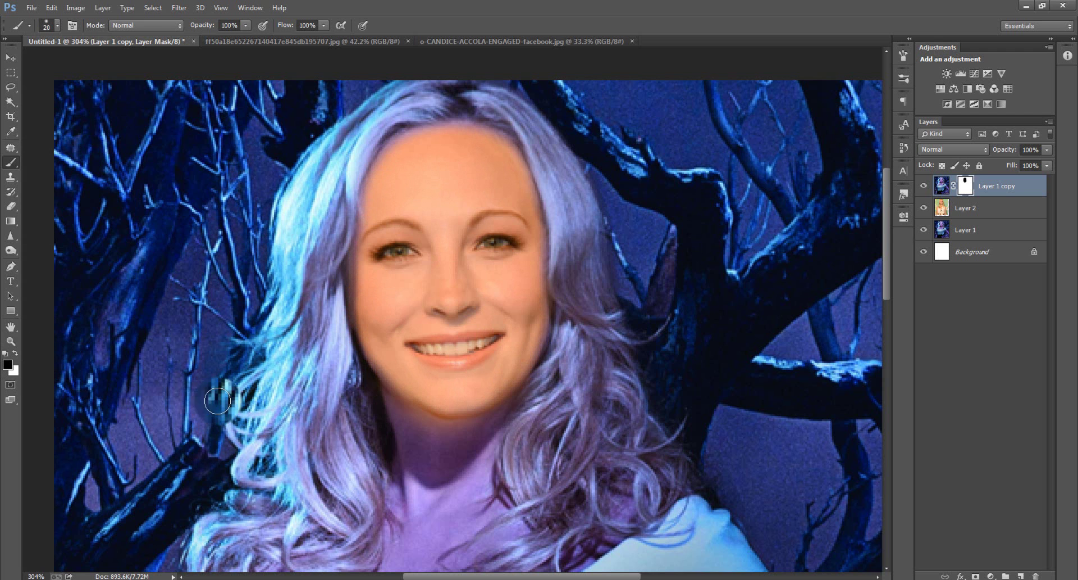
Hide and show the smiling woman's layer repeatedly to examine the swapped face within the mask opening
click(923, 208)
click(923, 208)
click(923, 209)
click(923, 209)
click(922, 209)
click(923, 208)
click(922, 209)
click(923, 209)
click(922, 208)
click(922, 209)
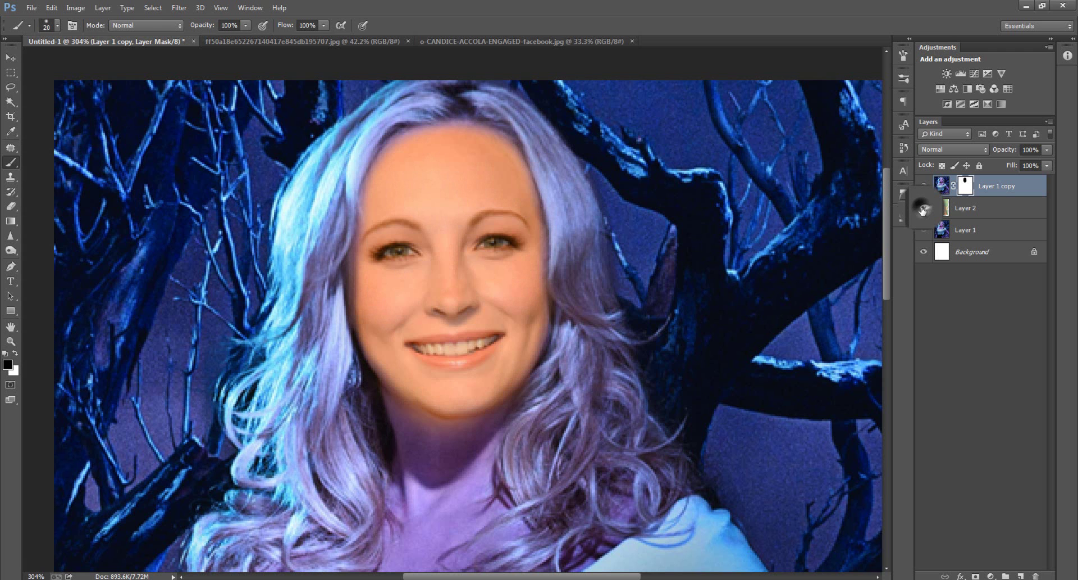
Select the smiling woman's layer beneath the masked portrait copy
click(965, 210)
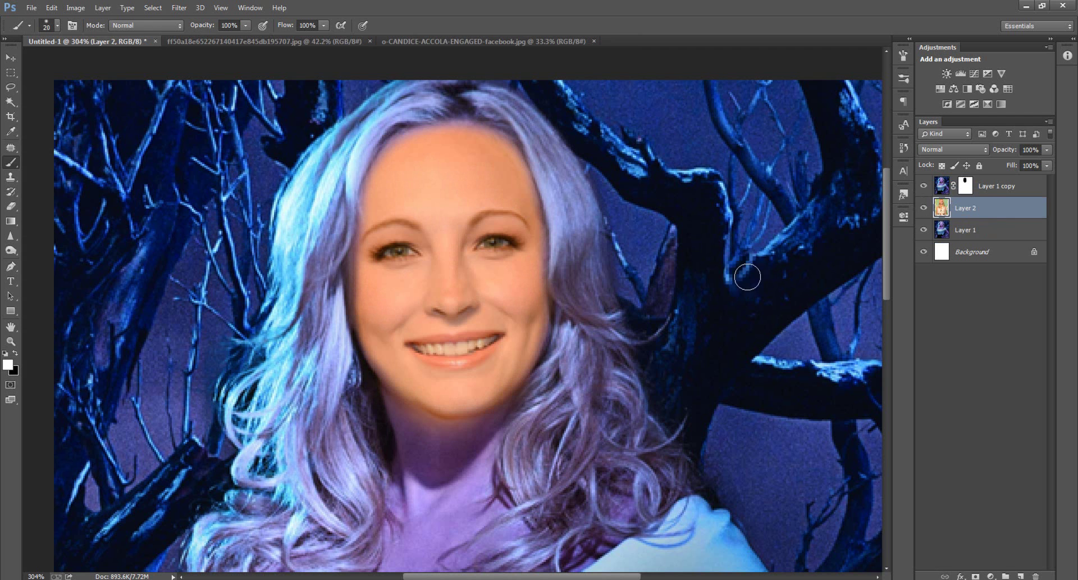
scroll(623, 274, down, 5)
scroll(623, 276, down, 2)
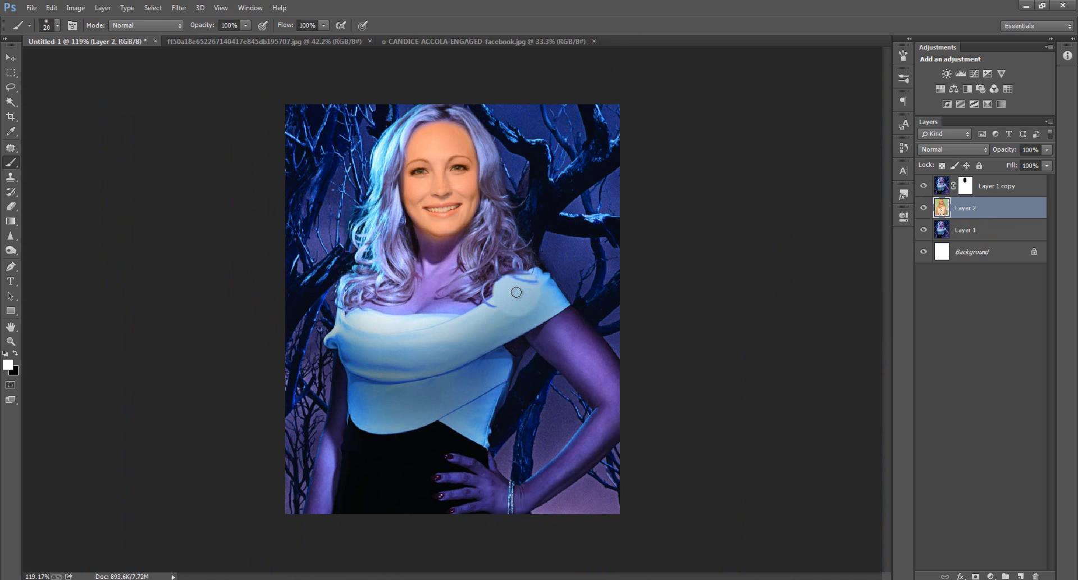
scroll(516, 292, down, 1)
scroll(516, 292, up, 1)
scroll(516, 292, down, 1)
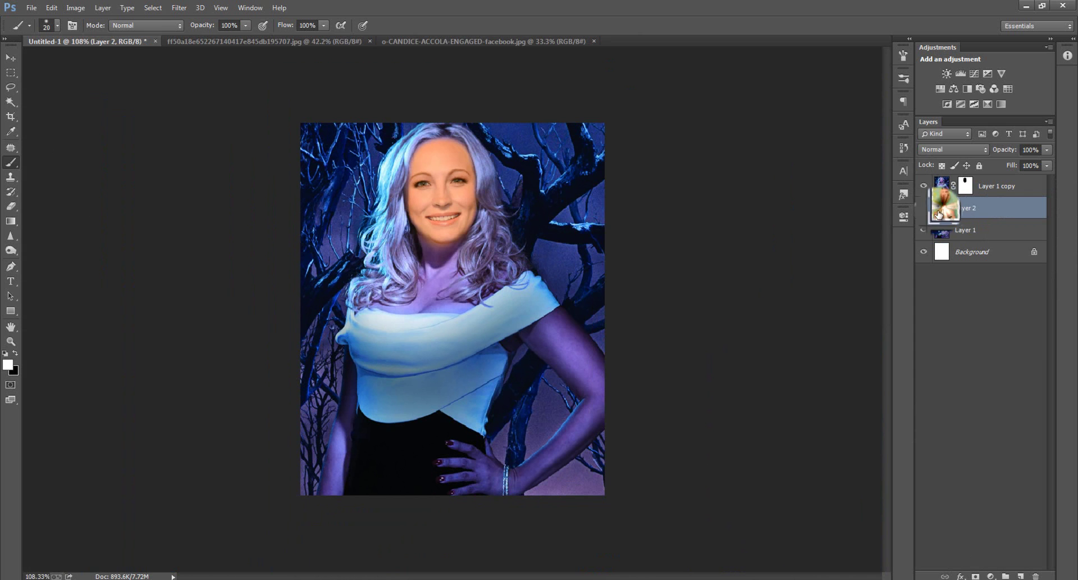
double_click(921, 209)
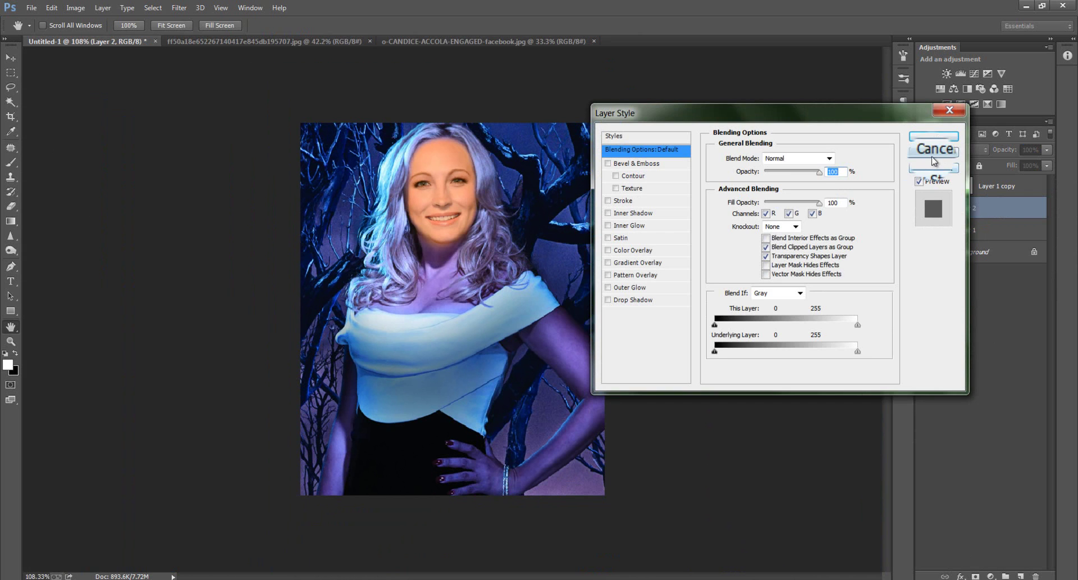
click(934, 160)
click(941, 181)
drag(941, 183, 943, 209)
click(925, 208)
click(925, 208)
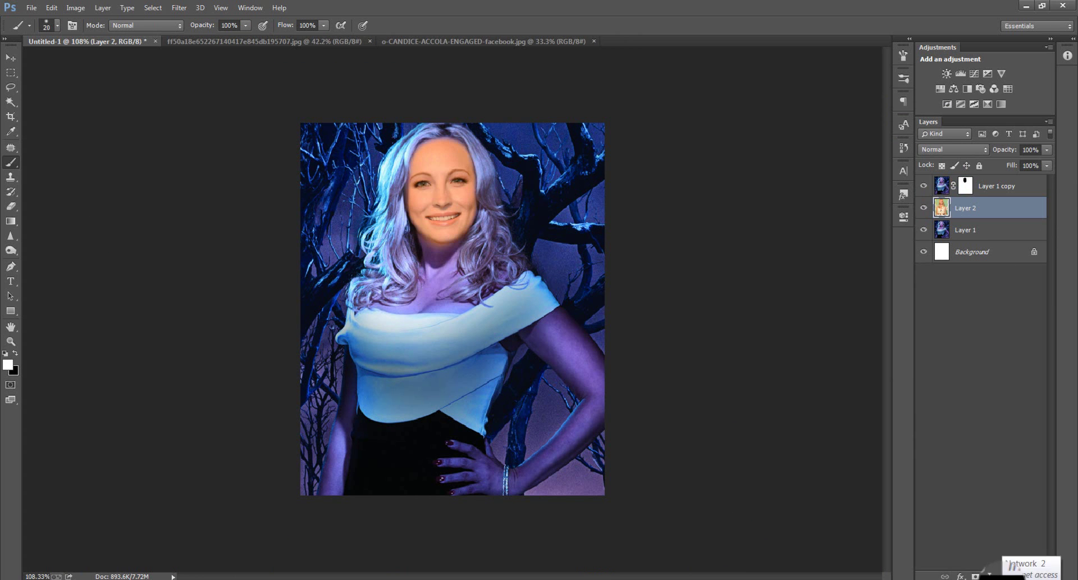
Add a Solid Color fill layer above the smiling woman's layer, using blue 193083 sampled from the forest background
click(992, 575)
click(1007, 308)
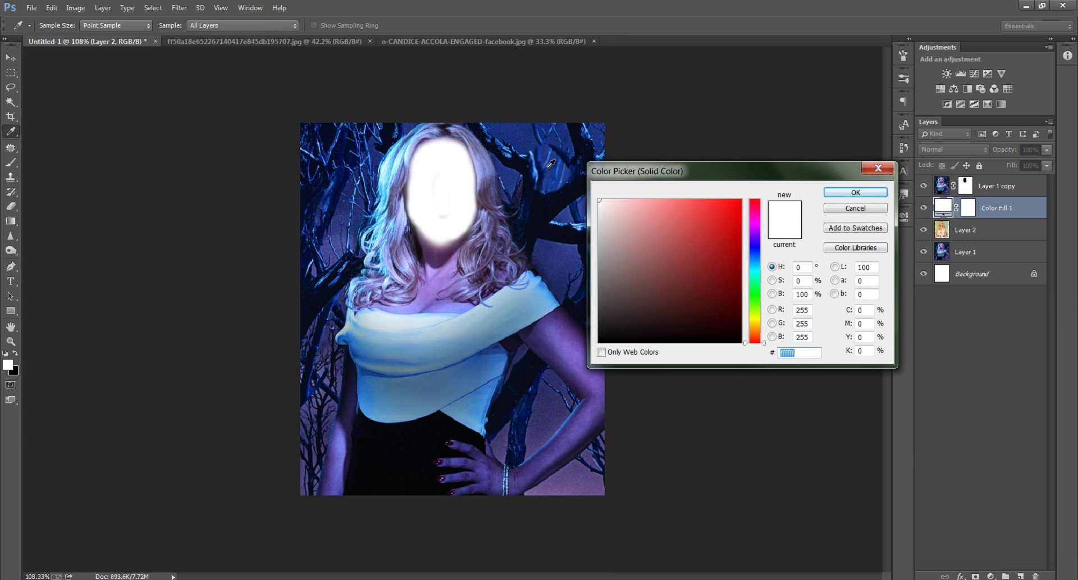
click(509, 134)
click(526, 138)
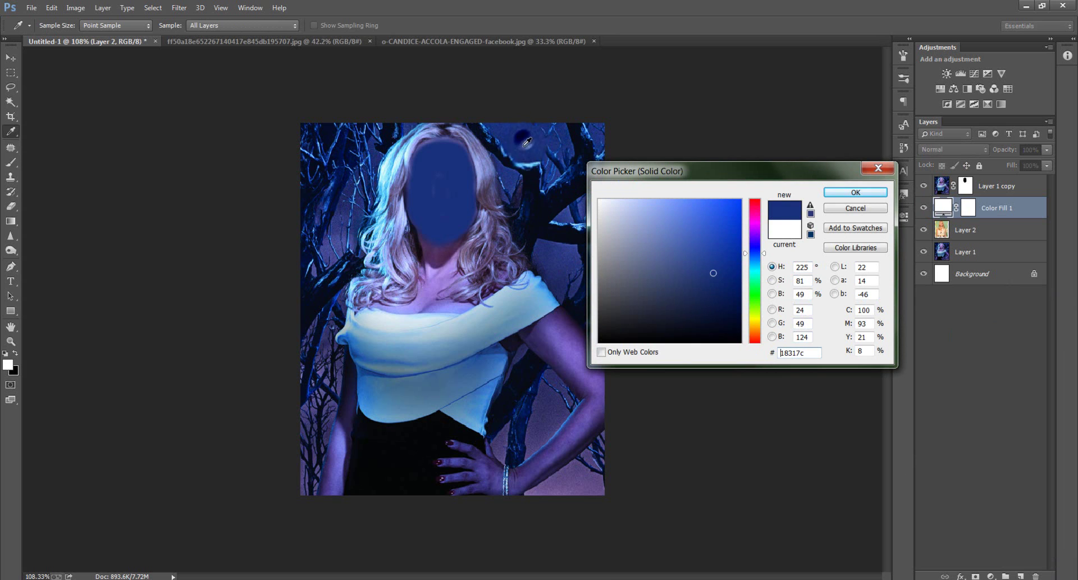
click(583, 148)
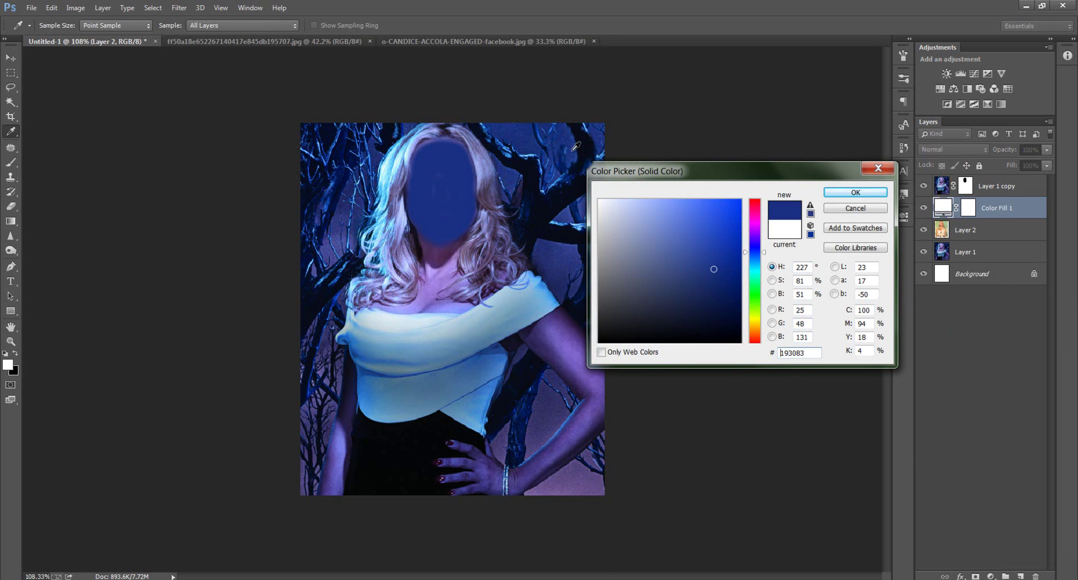
click(837, 191)
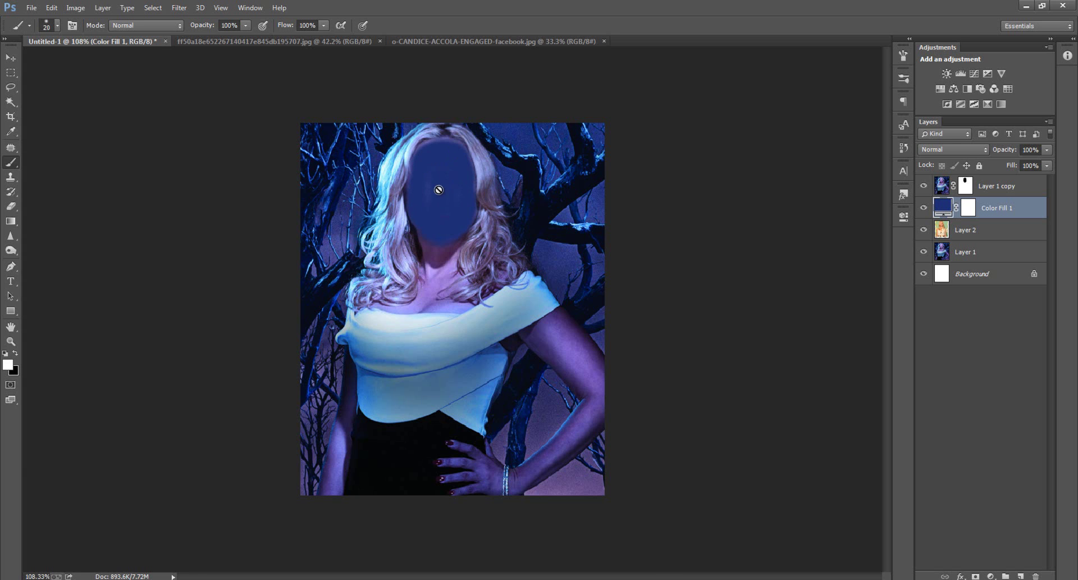
Paint black on the portrait copy's layer mask inside the face opening to clear the leftover patches
scroll(438, 194, up, 10)
drag(434, 130, 451, 239)
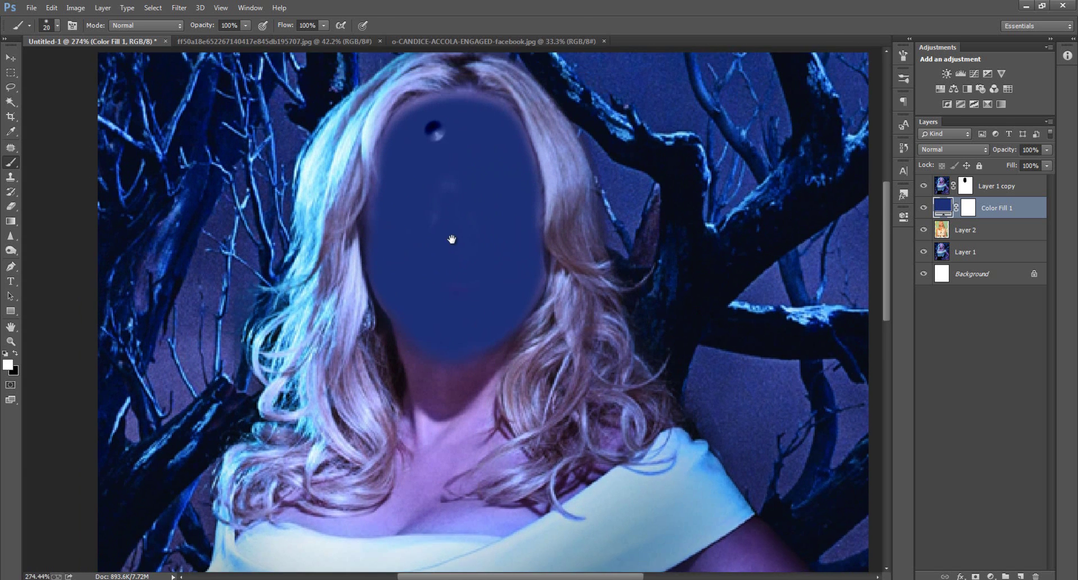
scroll(452, 240, up, 2)
click(966, 185)
key(x)
click(415, 205)
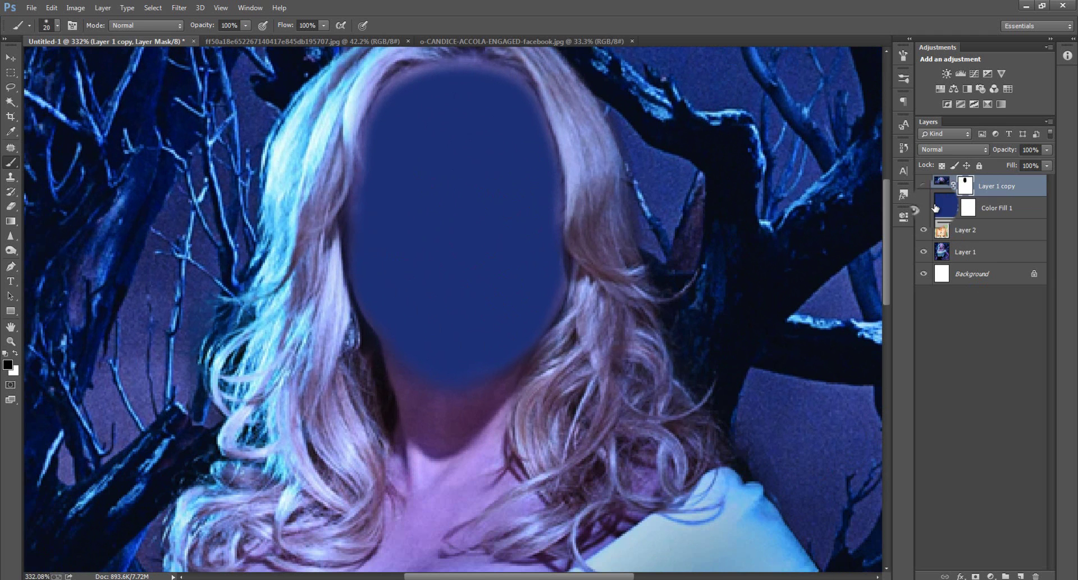
Select the blue fill layer and compare its blend modes one by one from Darken through to the Hue group
click(997, 208)
click(929, 150)
click(929, 150)
click(929, 151)
key(Down)
key(Down)
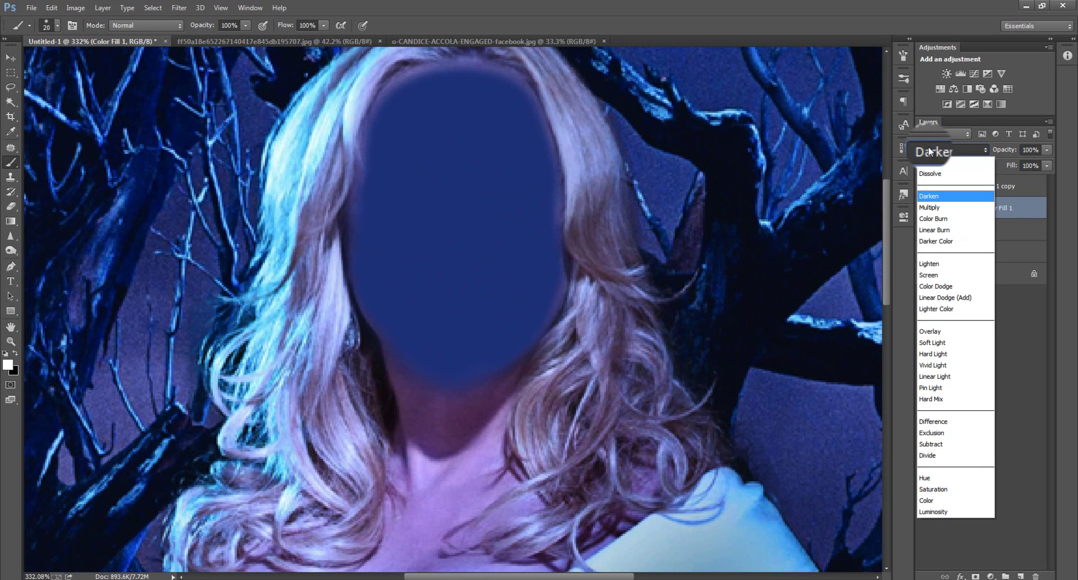
key(Return)
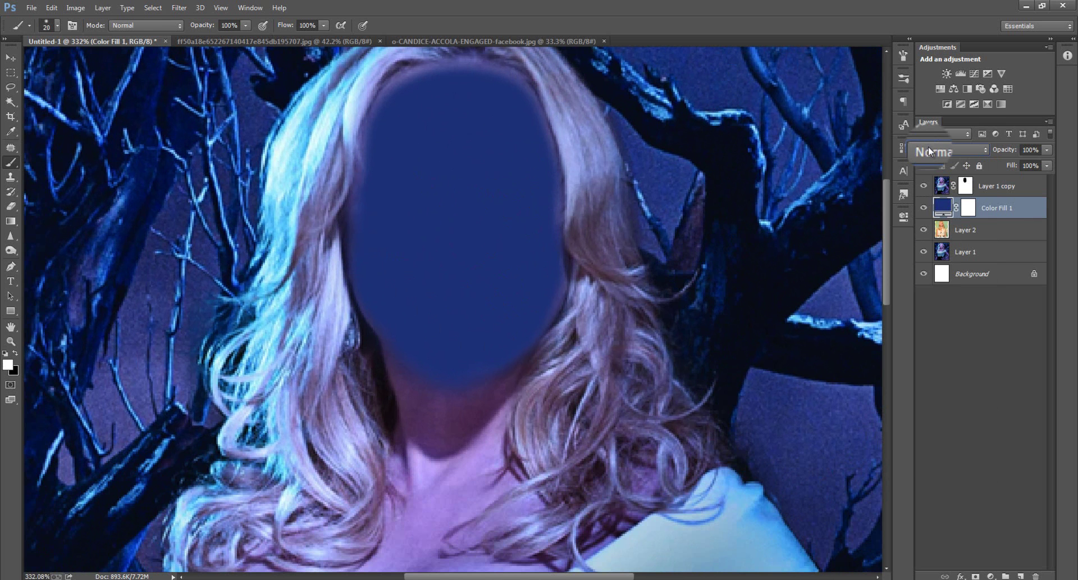
key(Down)
key(Down)
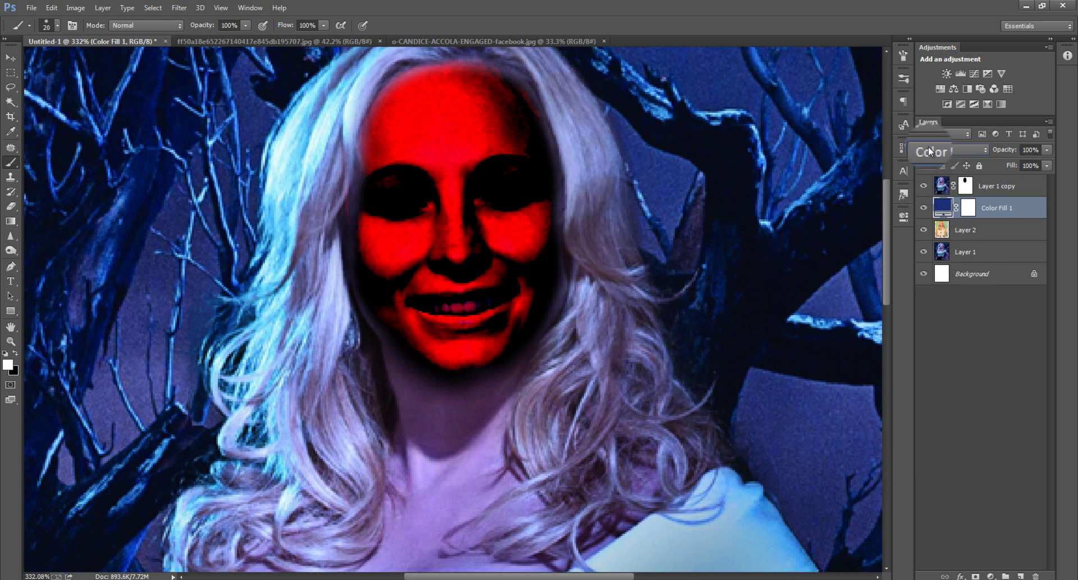
key(Down)
key(Down)
key(Down)
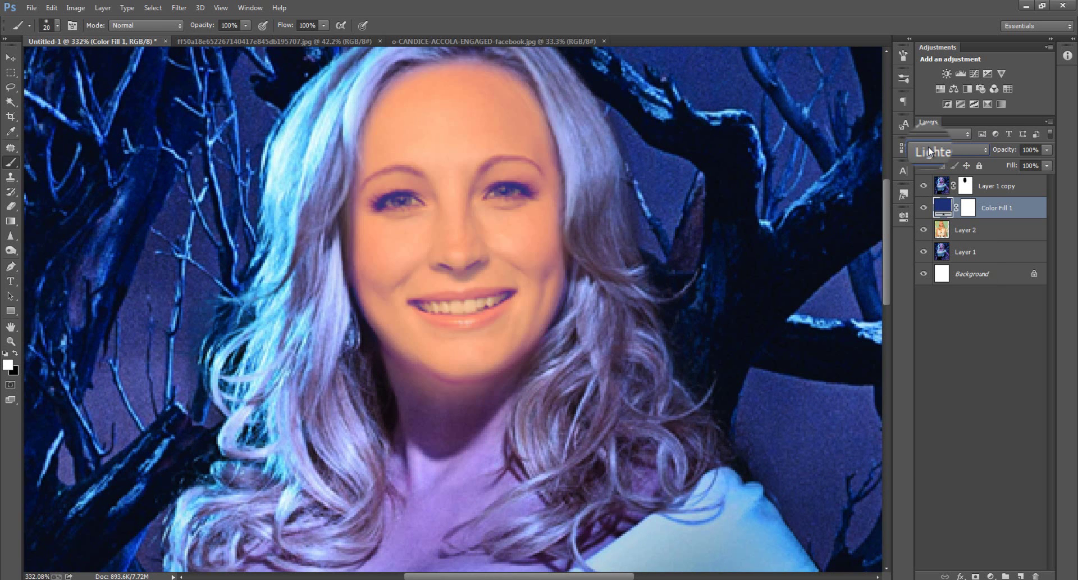
key(Down)
key(Down)
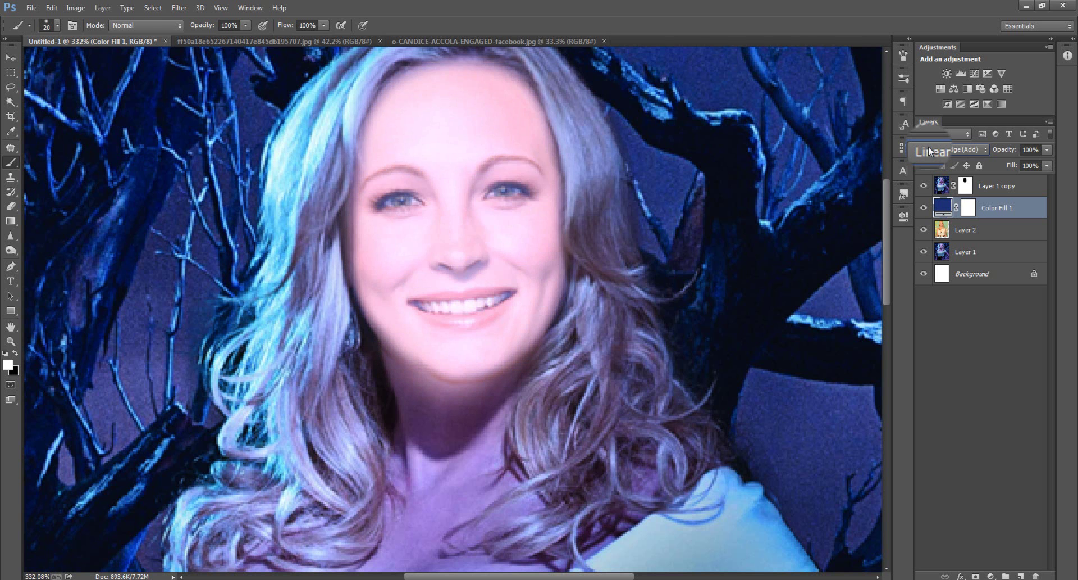
key(Down)
key(Down)
key(Down)
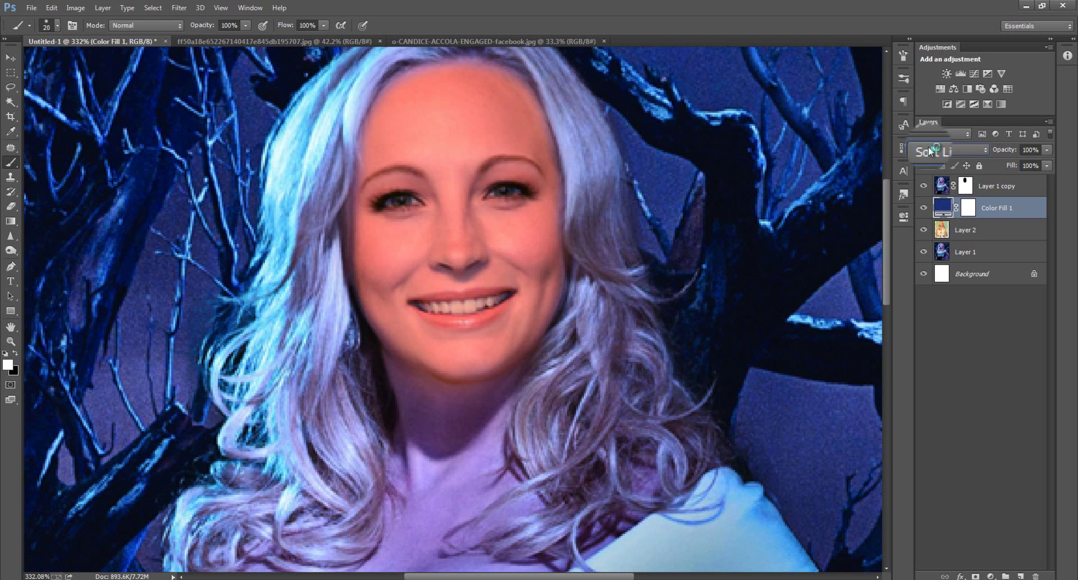
key(Down)
key(Down)
key(Down)
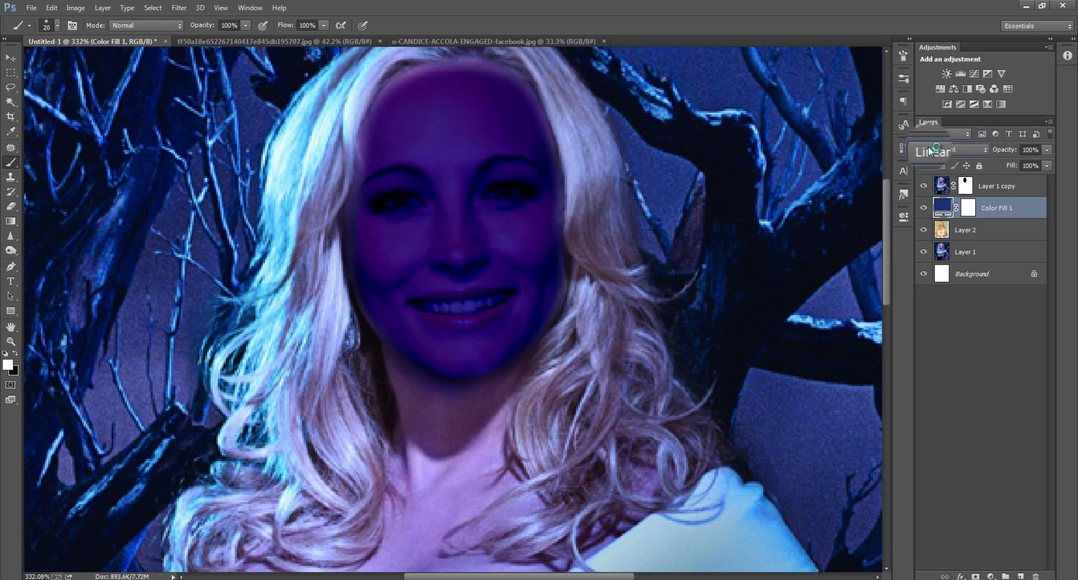
key(Down)
key(Down)
key(Down)
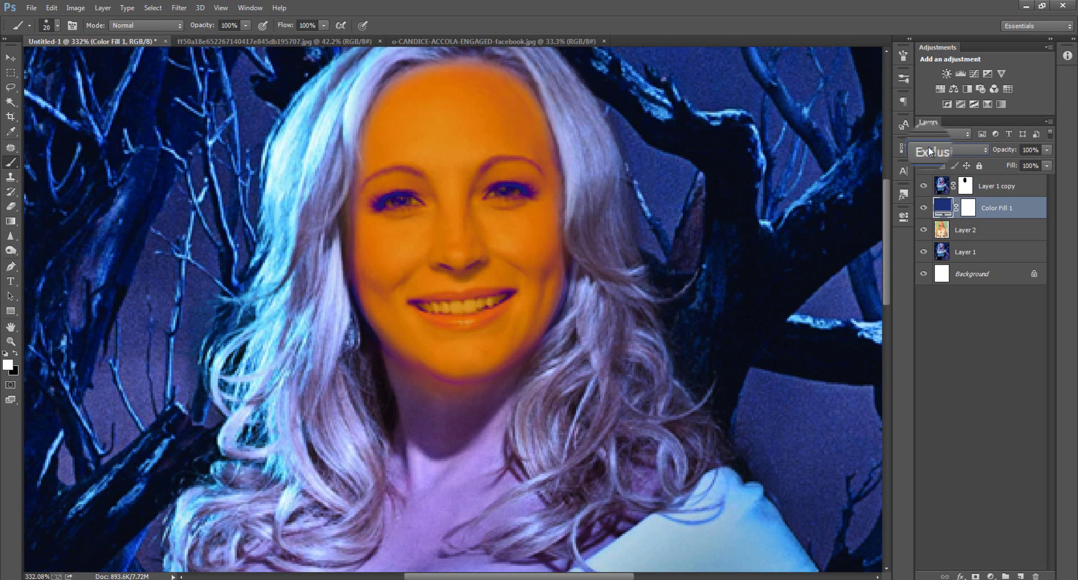
key(Down)
key(Down)
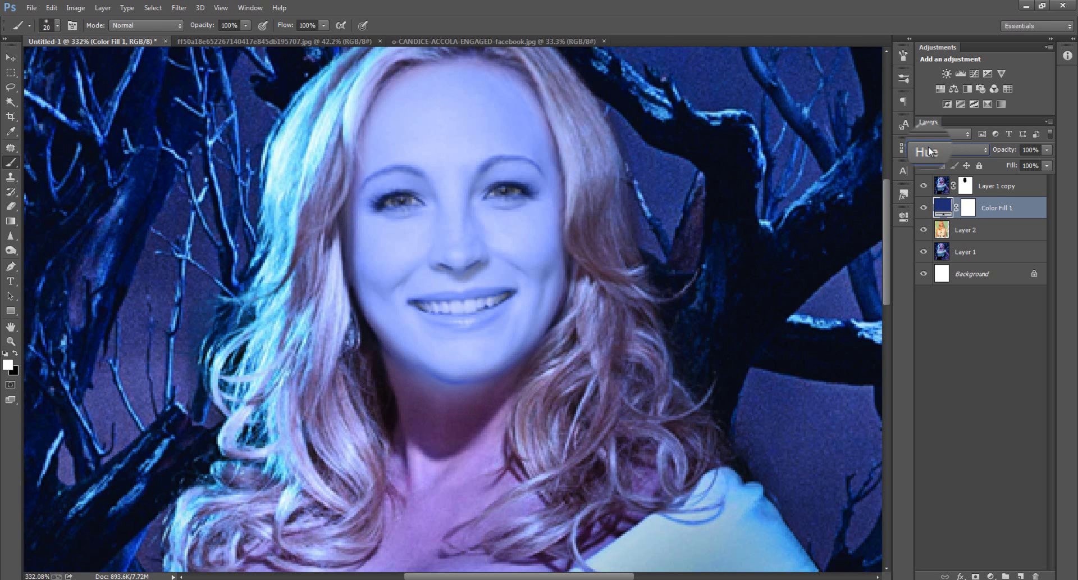
key(Down)
Set the blue fill layer's blend mode to Hard Light and reduce its fill to 39%
key(Up)
key(Up)
key(Up)
key(Up)
key(Up)
key(Up)
key(Up)
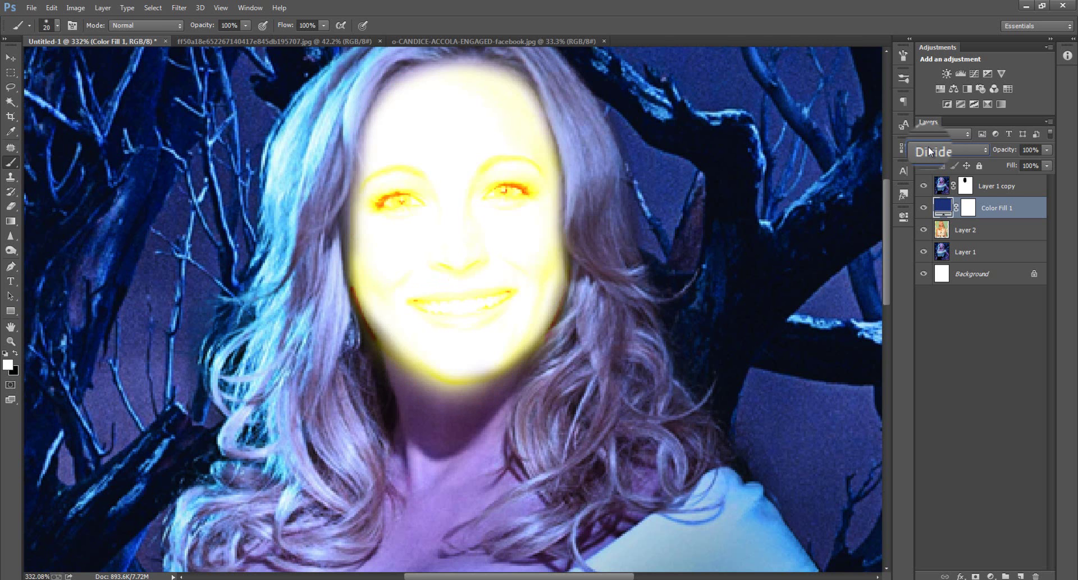
key(Up)
key(Up)
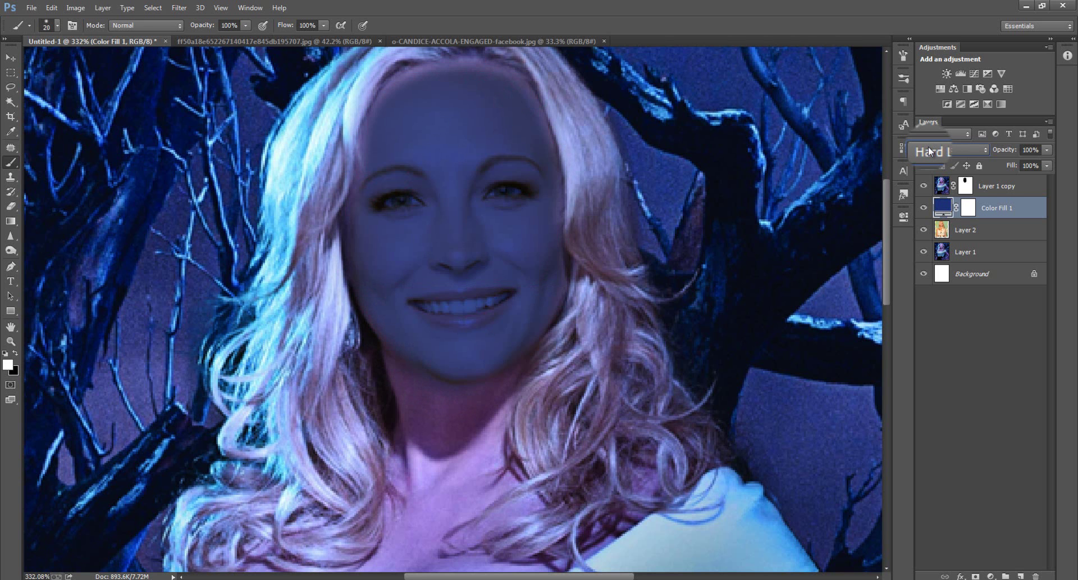
click(1048, 170)
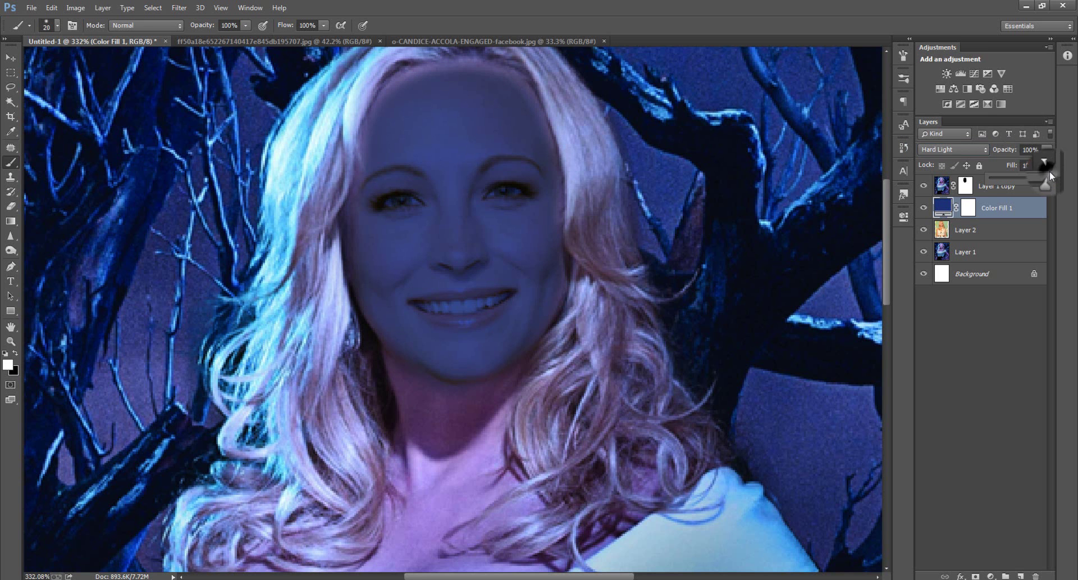
drag(1044, 179, 1012, 187)
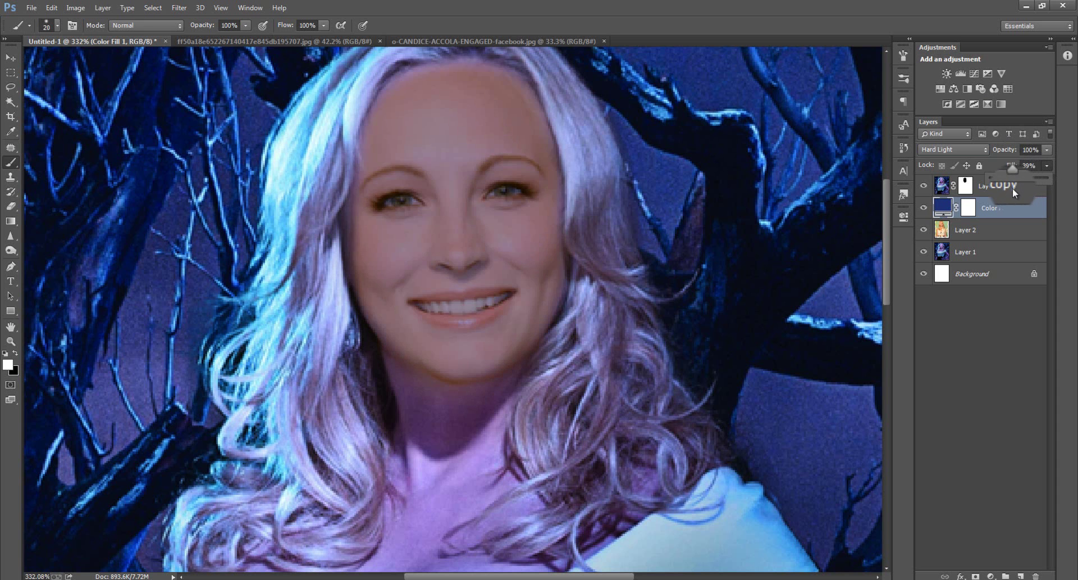
Add a Curves adjustment layer above the smiling woman's layer and adjust the middle of its curve
click(959, 247)
click(963, 231)
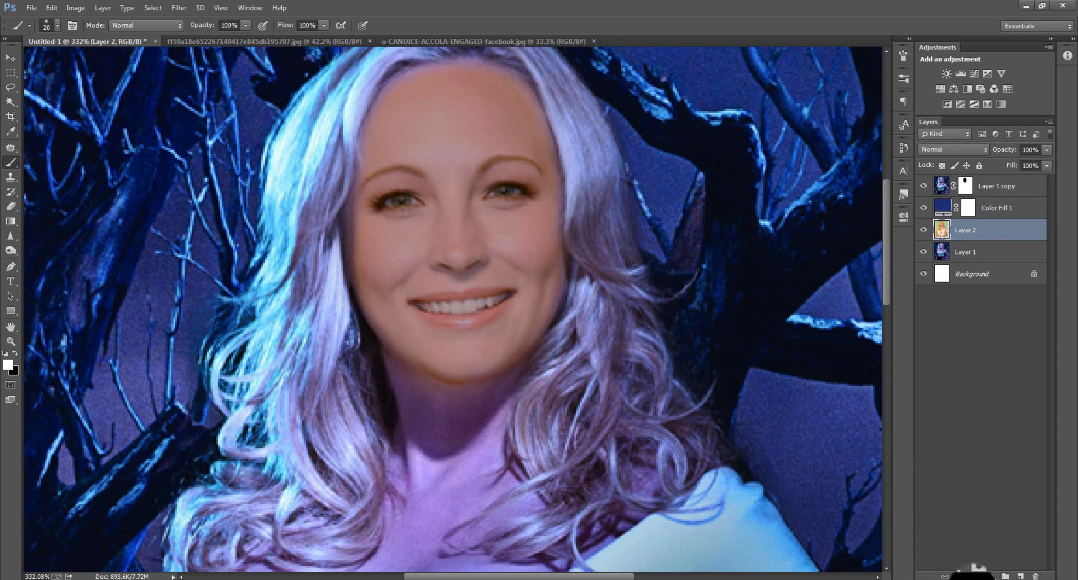
click(990, 576)
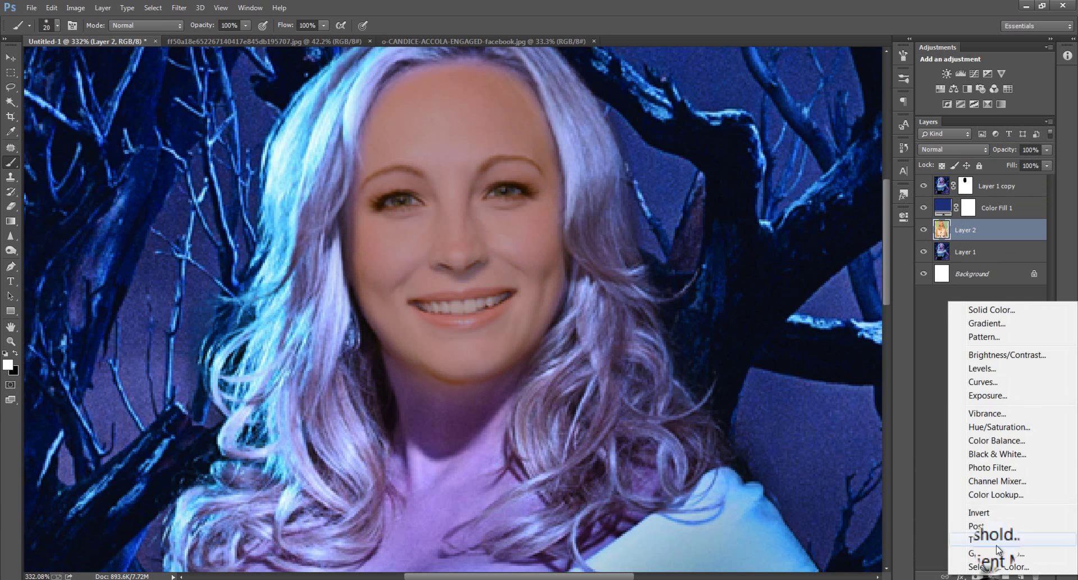
click(980, 382)
mouse_move(826, 315)
mouse_down()
mouse_move(829, 324)
mouse_move(812, 324)
mouse_up()
Hide the Curves and blue fill layers and select the smiling woman's layer
click(922, 229)
click(958, 254)
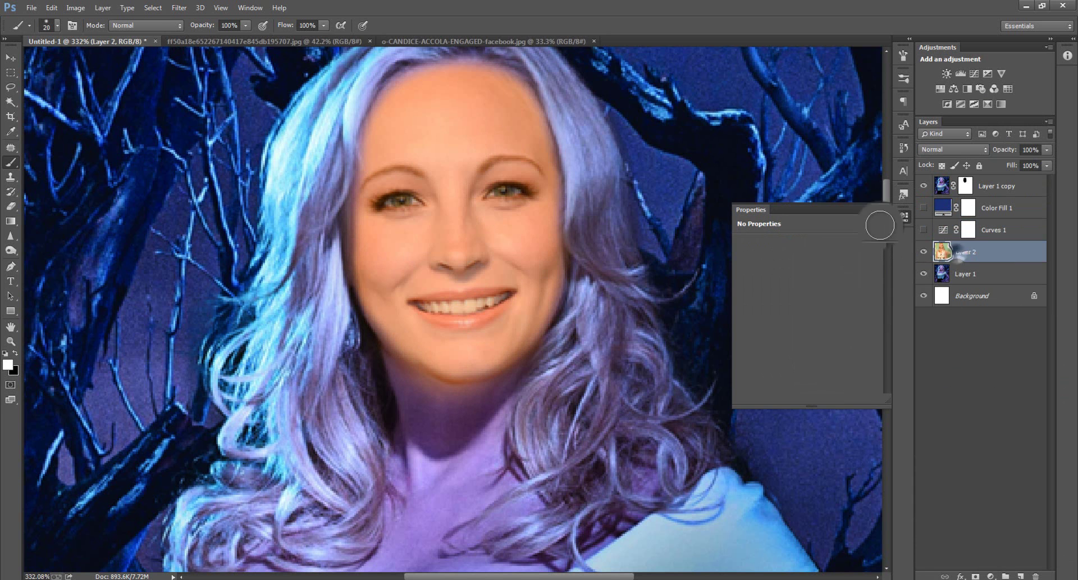
click(872, 208)
Add a Brightness/Contrast adjustment layer above the smiling woman's layer with brightness 7 and contrast 82
scroll(697, 243, down, 6)
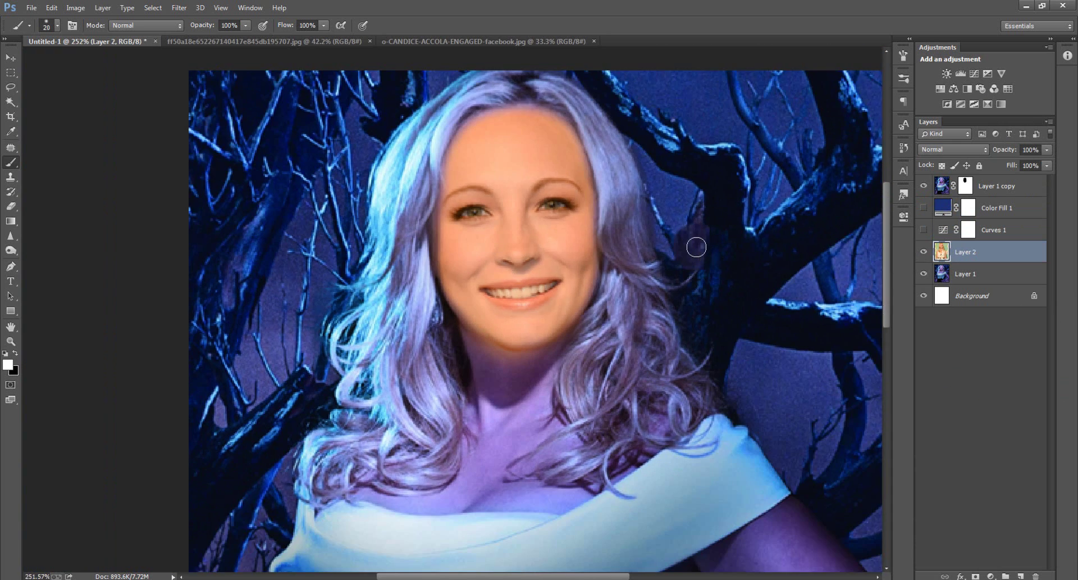
scroll(694, 246, up, 1)
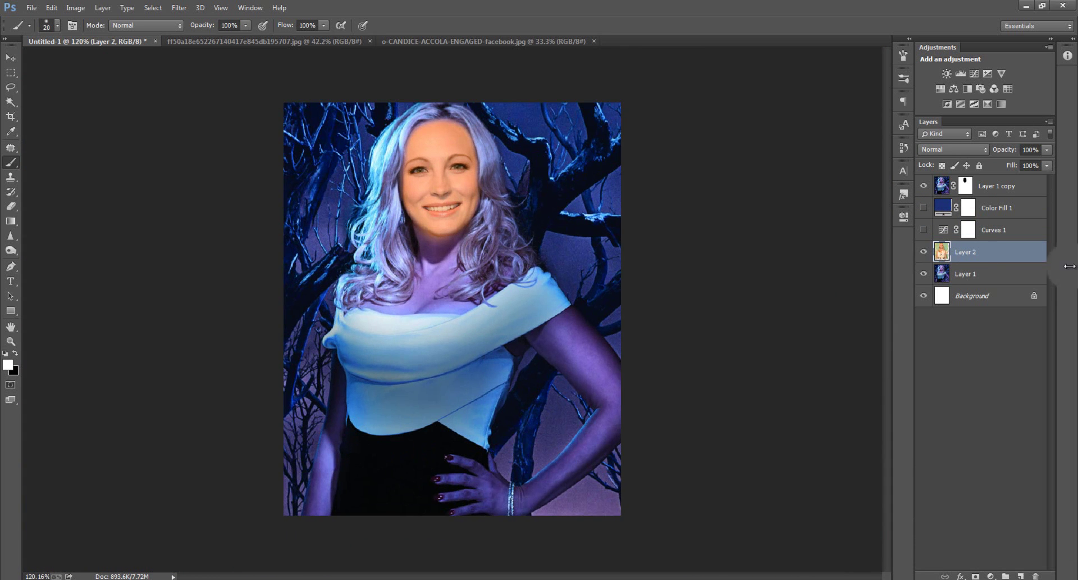
scroll(557, 248, up, 1)
scroll(558, 248, down, 1)
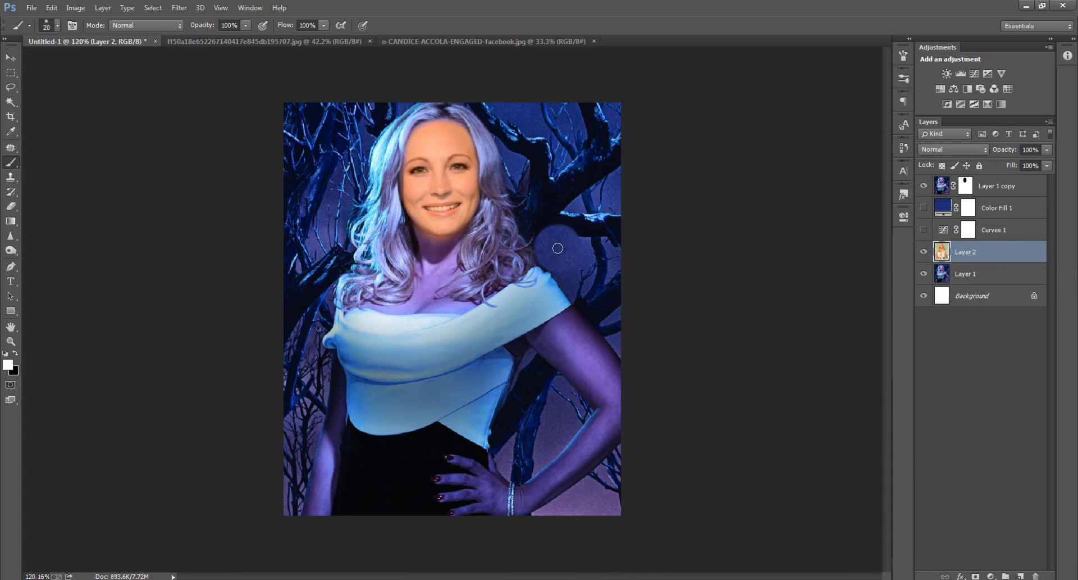
scroll(558, 248, down, 1)
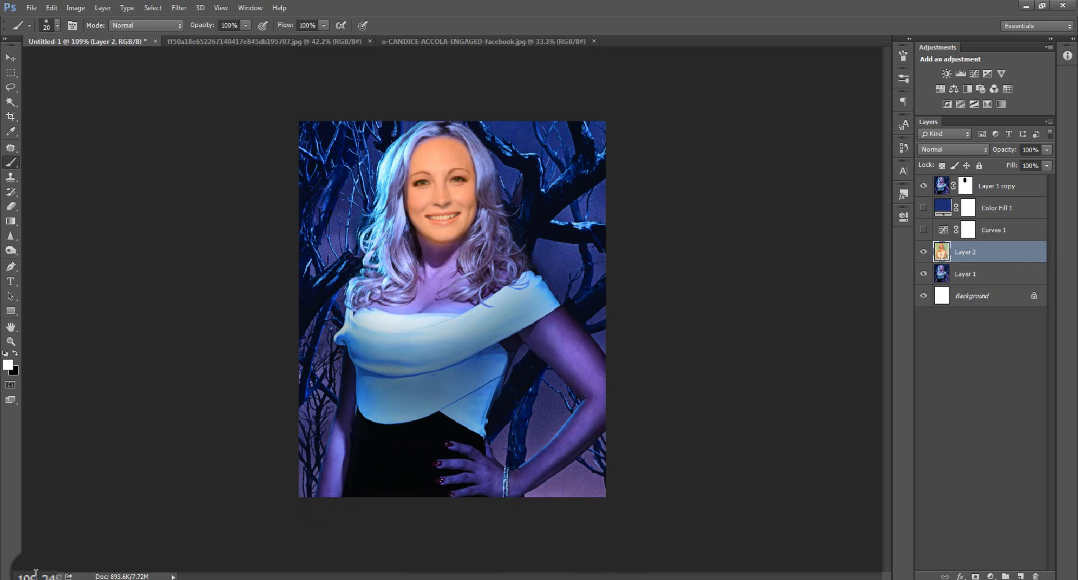
key(Return)
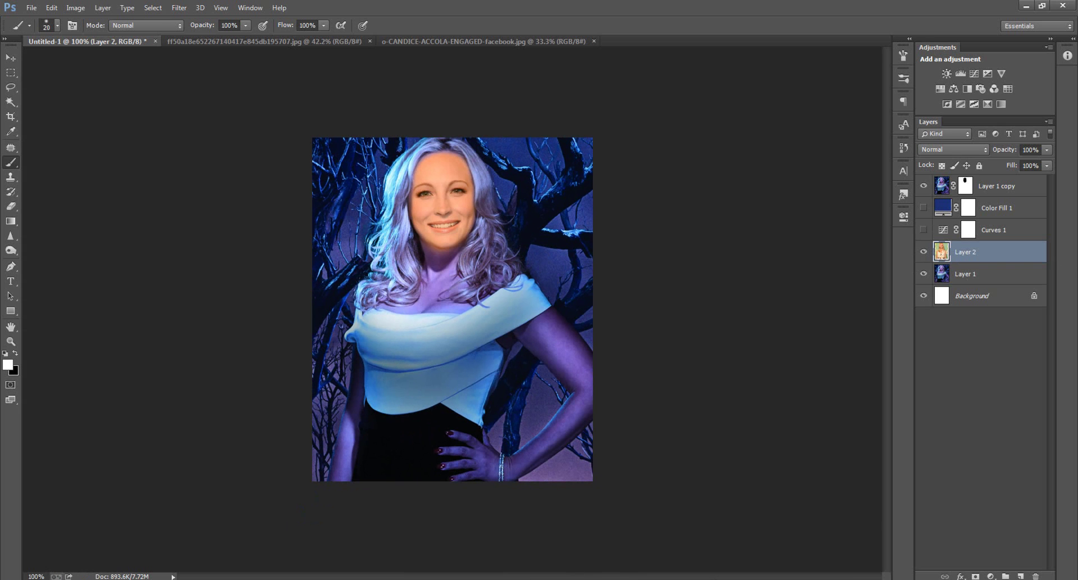
click(997, 573)
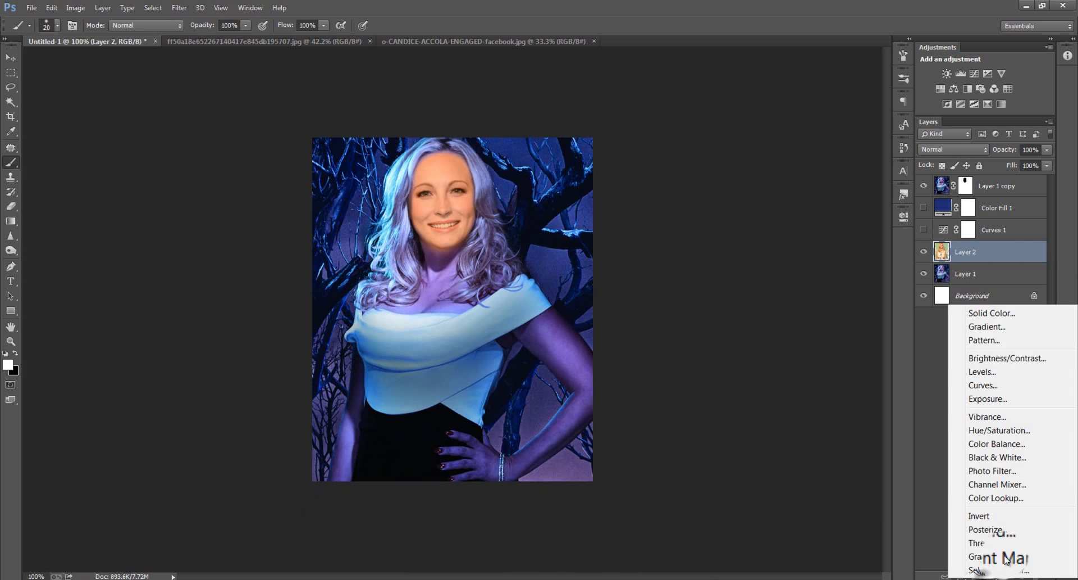
click(994, 358)
drag(811, 296, 864, 296)
mouse_move(807, 272)
mouse_down()
mouse_move(800, 279)
mouse_move(811, 274)
mouse_up()
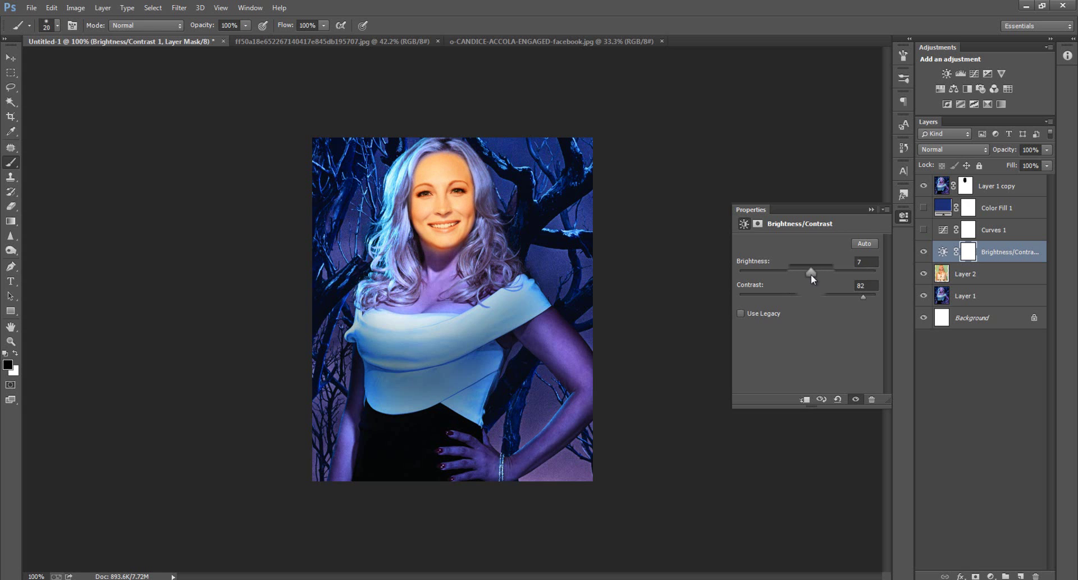
click(869, 206)
key(x)
Add a Vibrance adjustment layer directly above the smiling woman's layer, lower its vibrance, and show the blue fill layer again
click(985, 274)
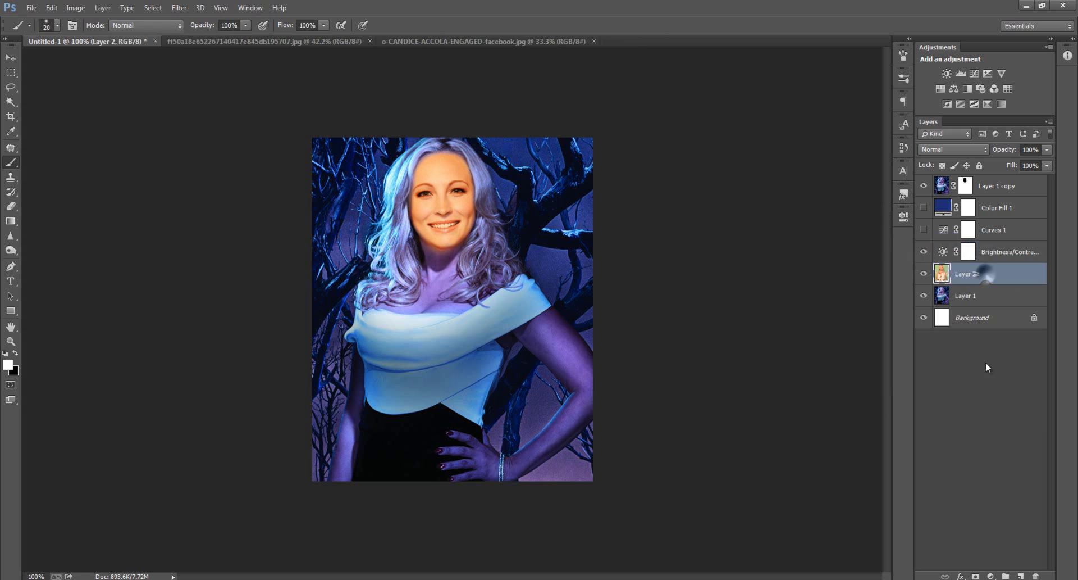
click(991, 575)
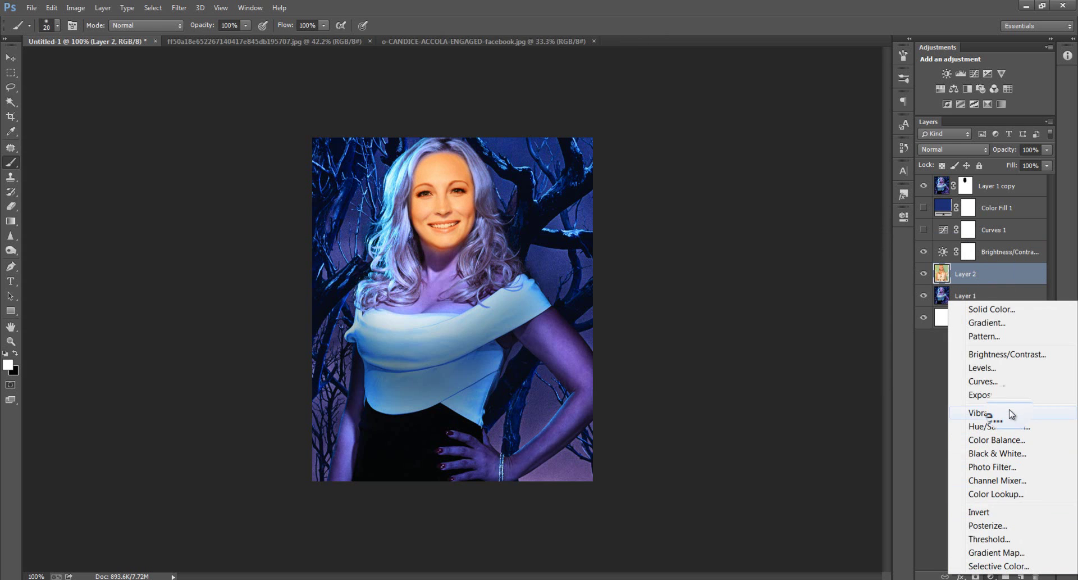
click(1011, 414)
drag(811, 254, 777, 266)
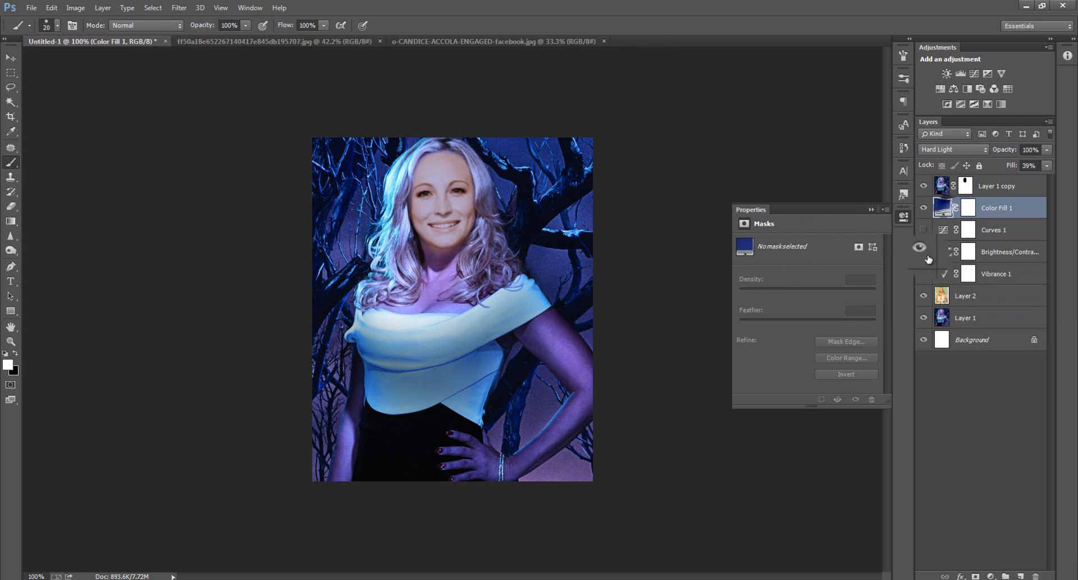
click(870, 210)
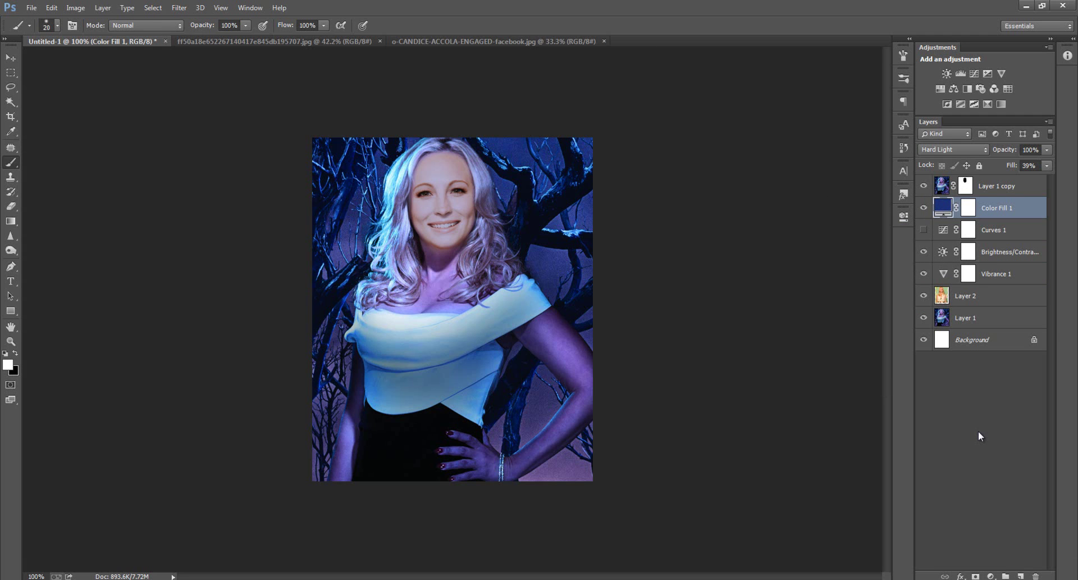
Apply the Topaz DeNoise filter to the smiling woman's layer with an overall strength of 0.11
click(957, 296)
click(180, 7)
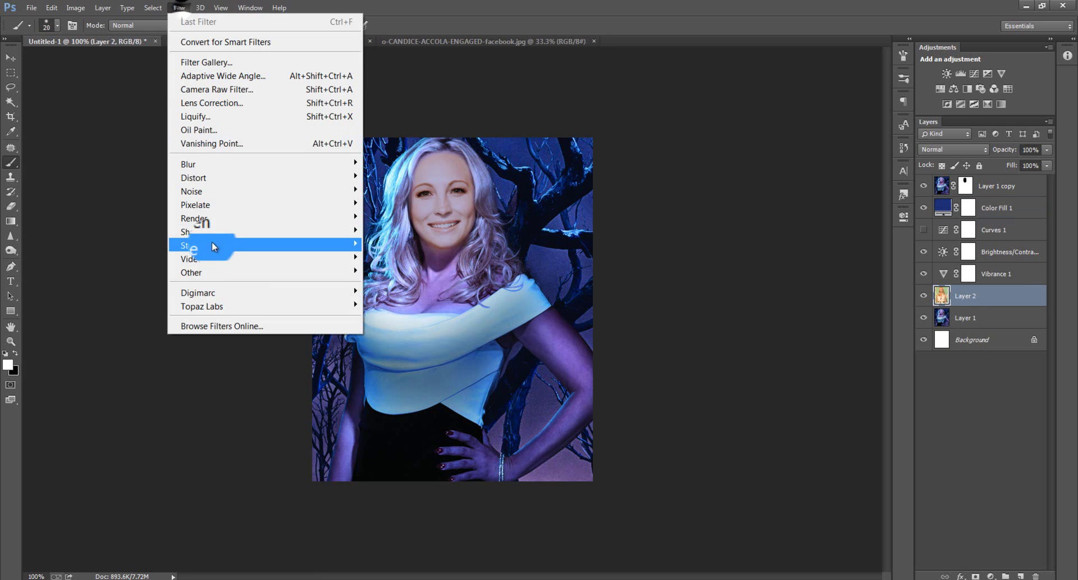
mouse_move(236, 302)
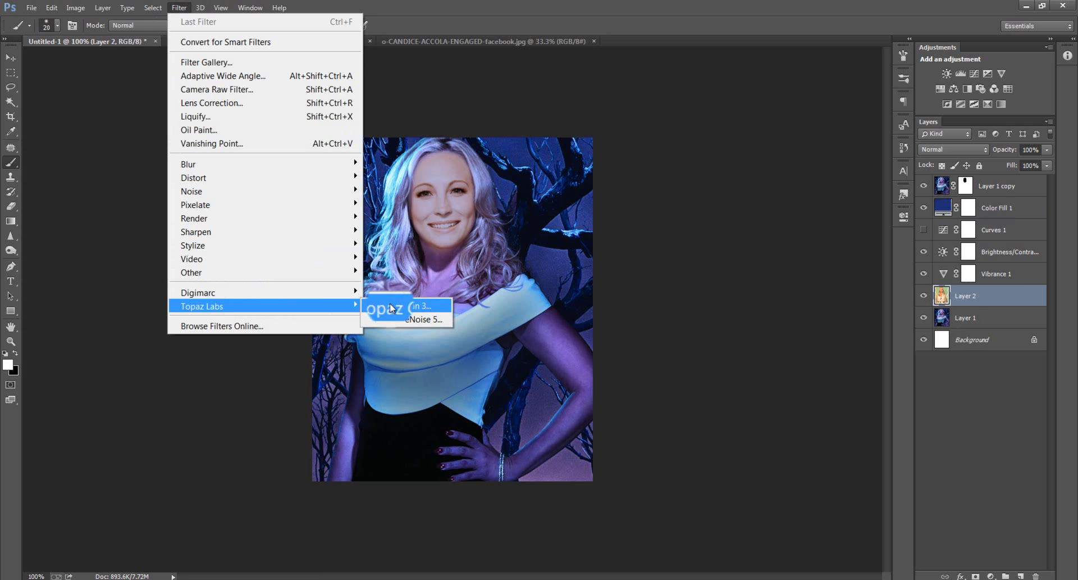
click(403, 313)
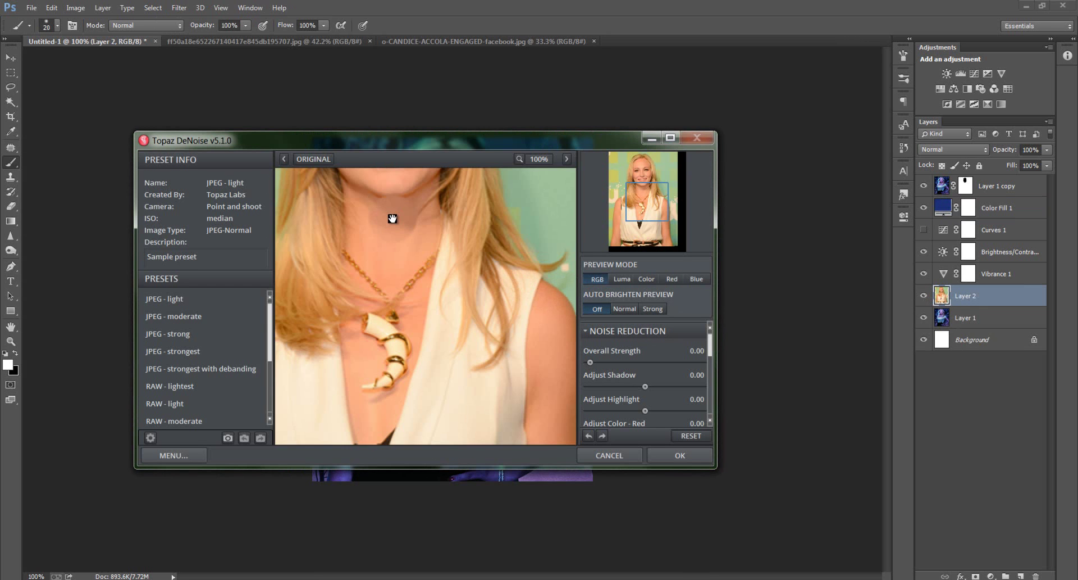
drag(391, 210, 421, 327)
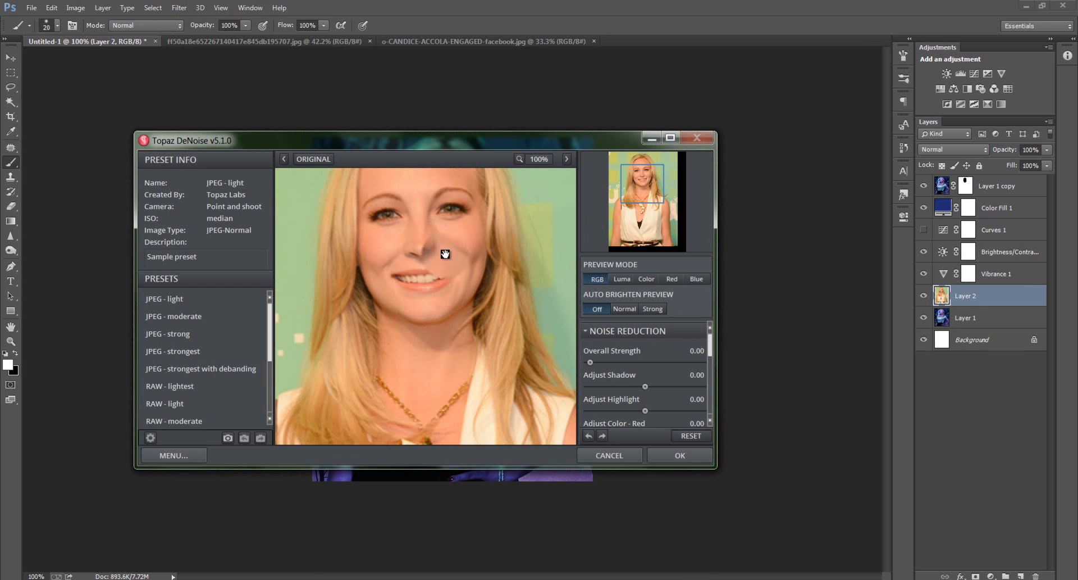
drag(444, 238, 507, 357)
drag(592, 362, 602, 355)
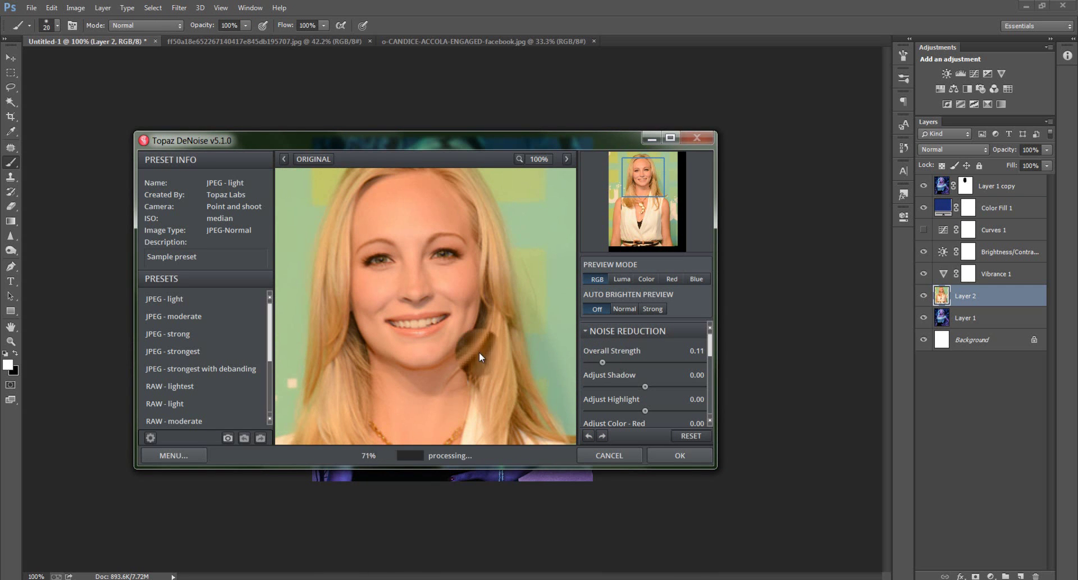
click(669, 455)
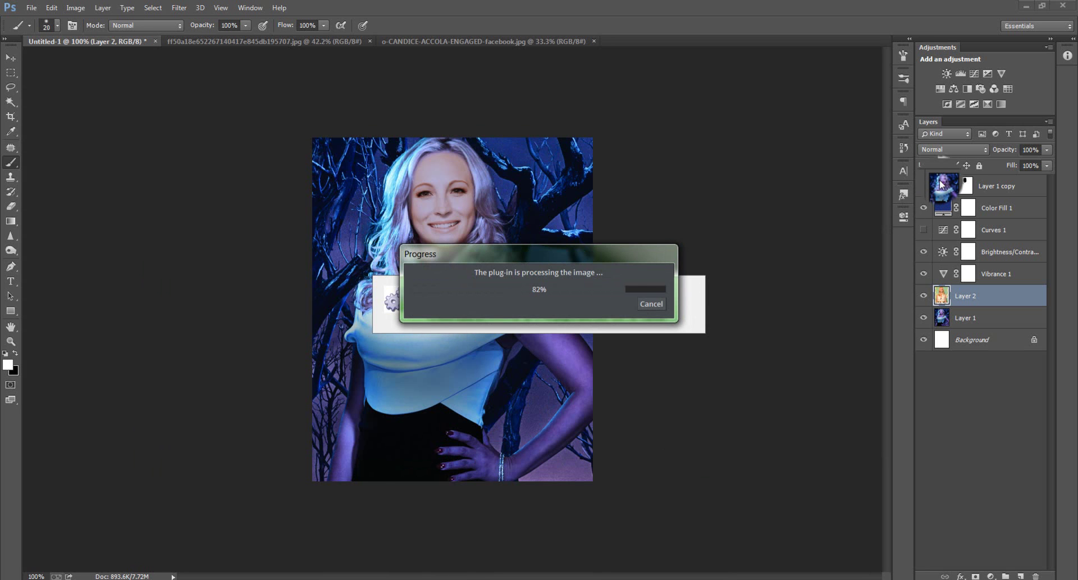
Reapply the DeNoise filter to Layer 1 copy and sharpen that layer
drag(943, 183, 936, 205)
drag(937, 204, 938, 206)
key(ctrl+f)
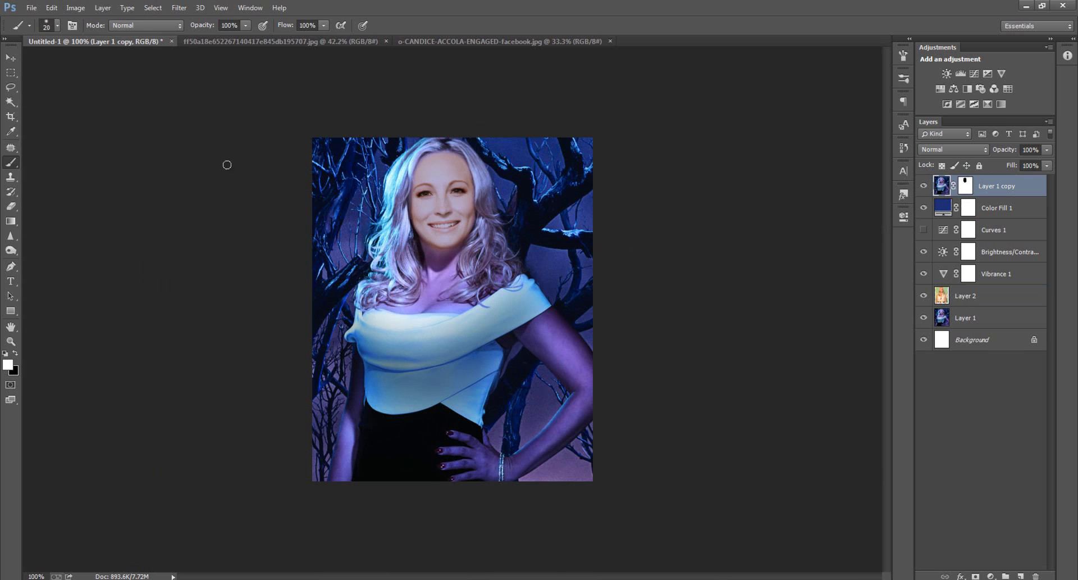
click(180, 9)
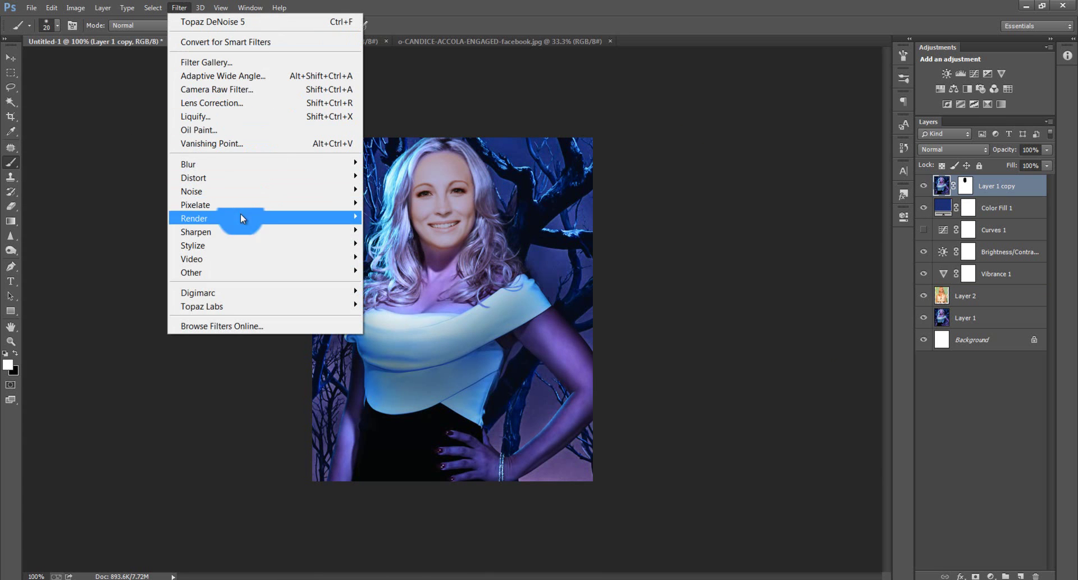
mouse_move(239, 234)
click(377, 247)
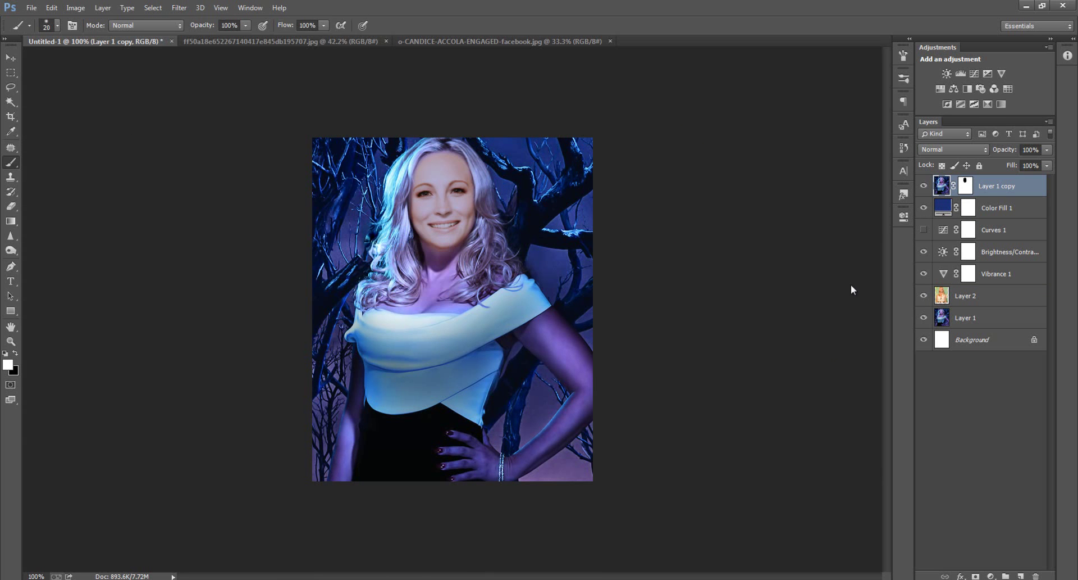
click(947, 298)
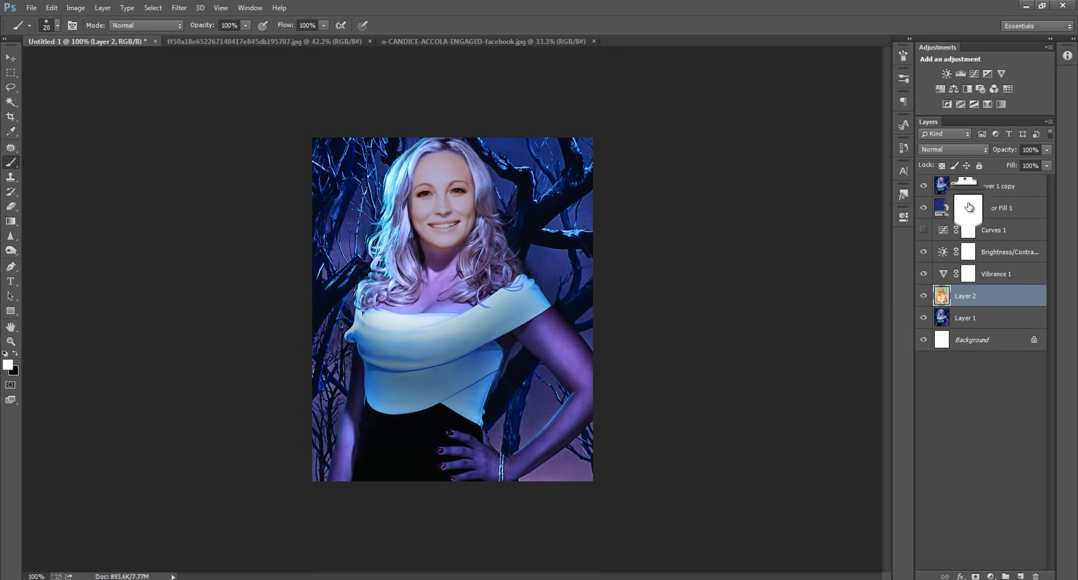
click(1004, 187)
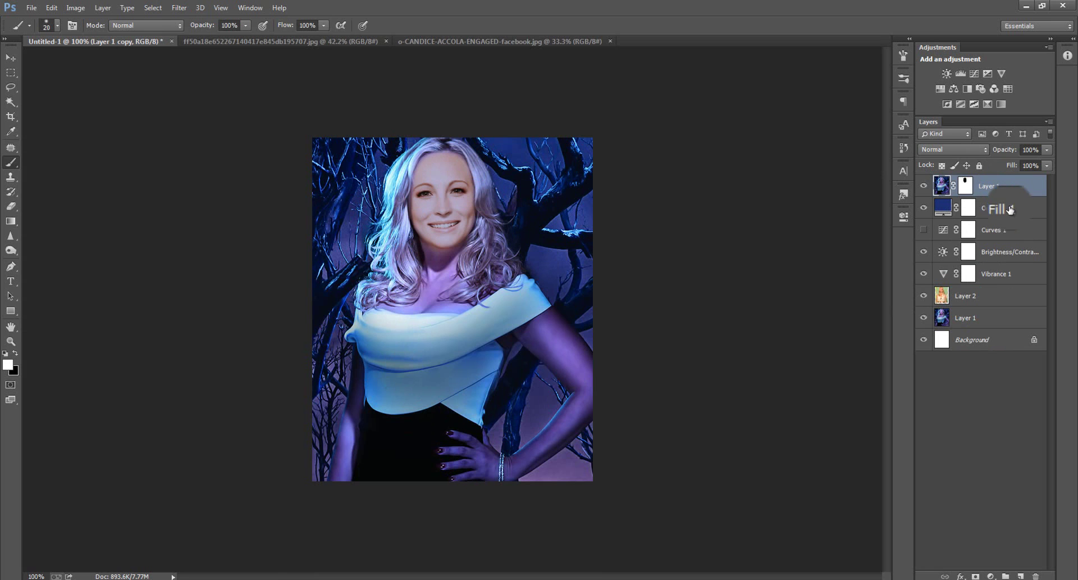
Open fine wine.psd from the PSDs folder within VEXXED's "To be uploaded 8 18 14" folder
click(30, 8)
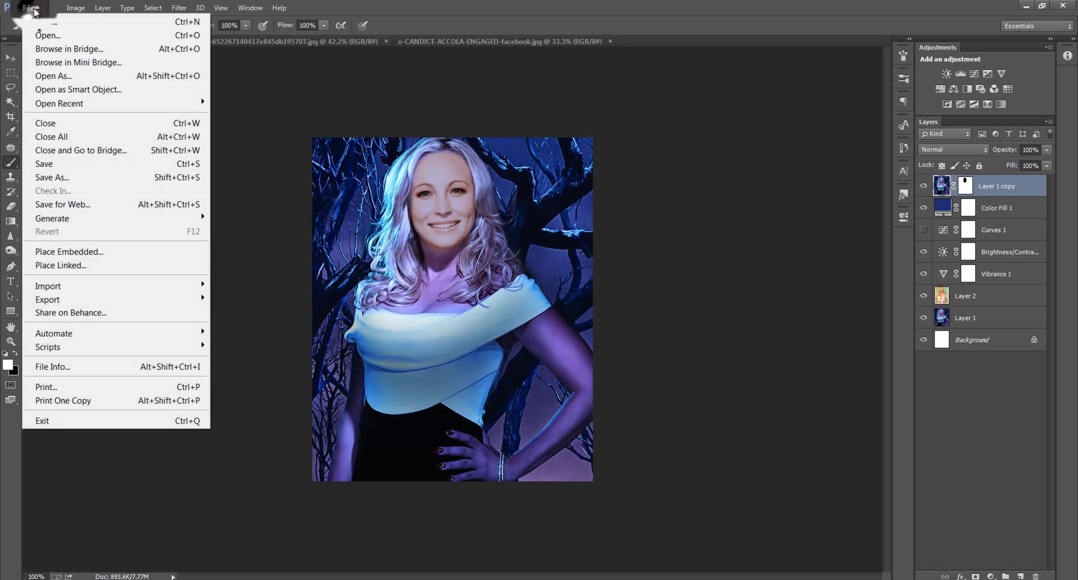
click(34, 18)
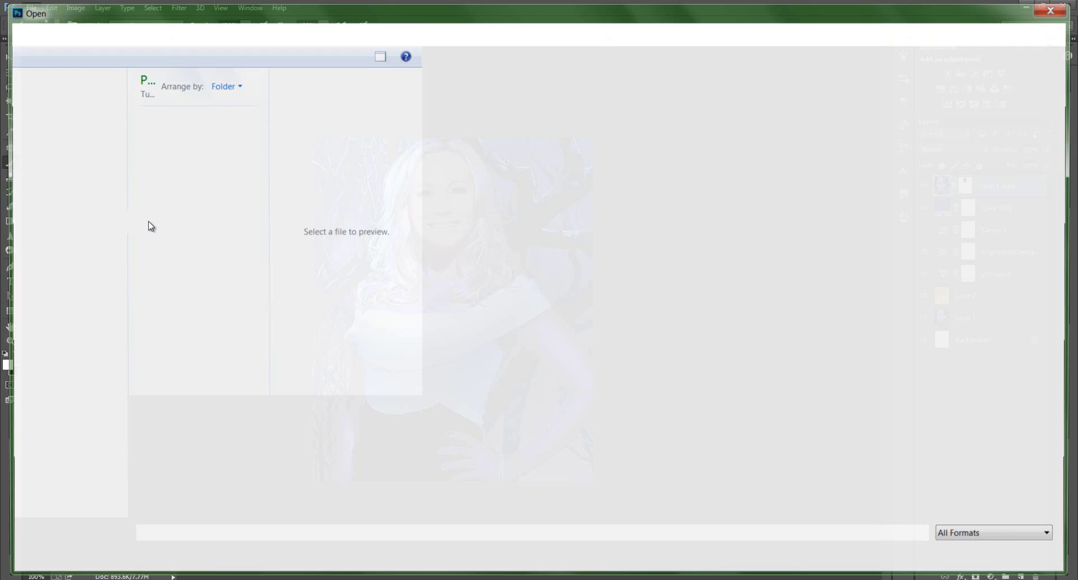
click(240, 33)
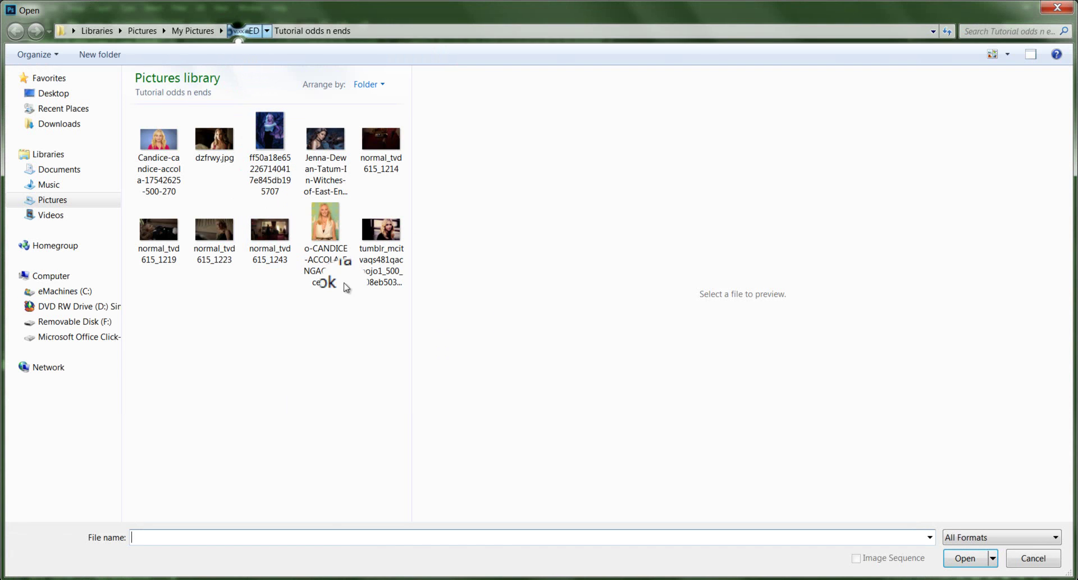
scroll(407, 197, down, 1)
drag(409, 207, 418, 235)
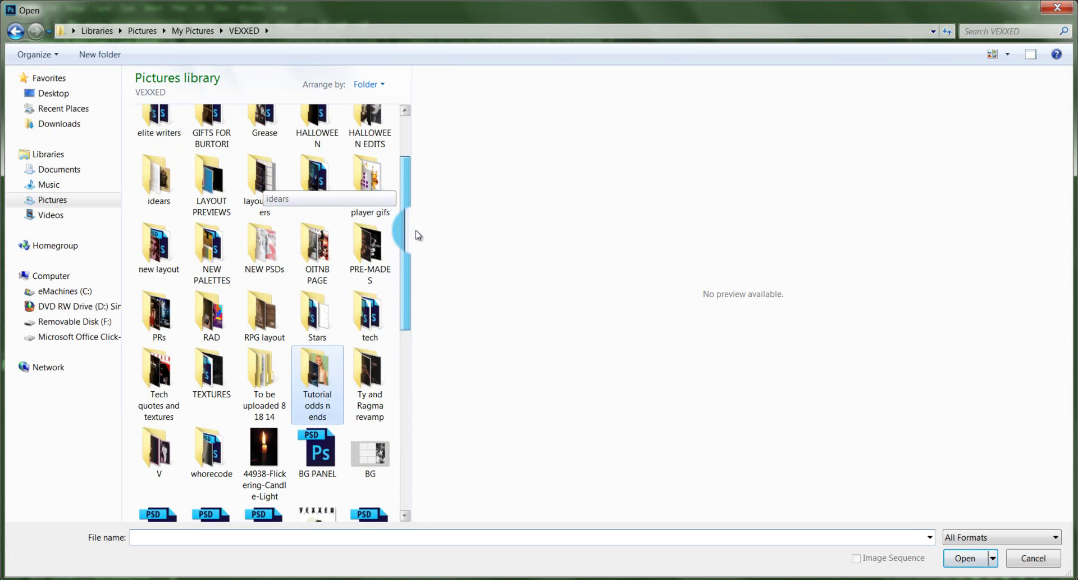
mouse_move(418, 235)
mouse_down()
mouse_move(423, 269)
mouse_move(419, 223)
mouse_up()
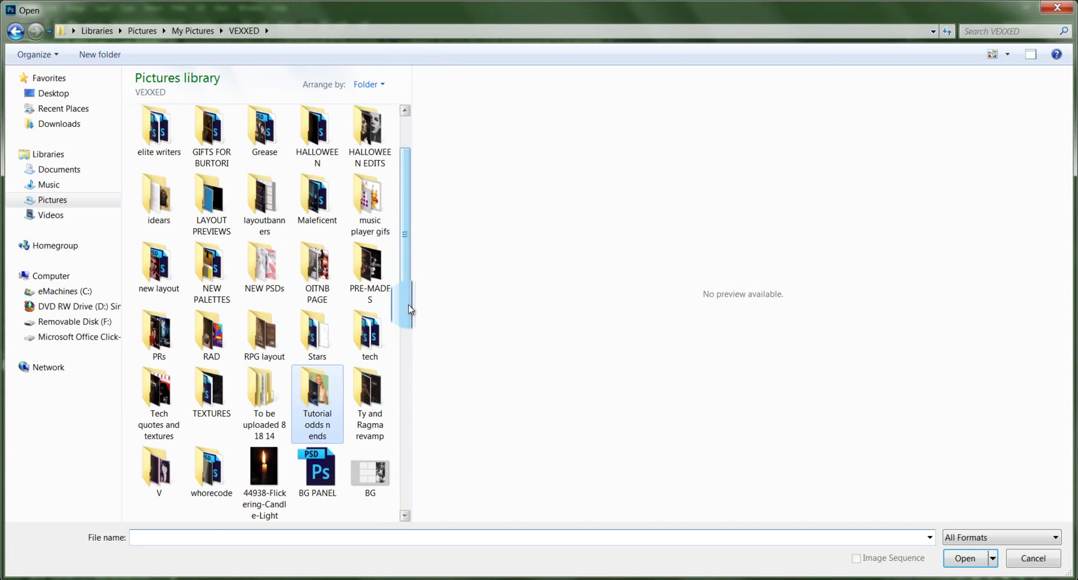
double_click(268, 396)
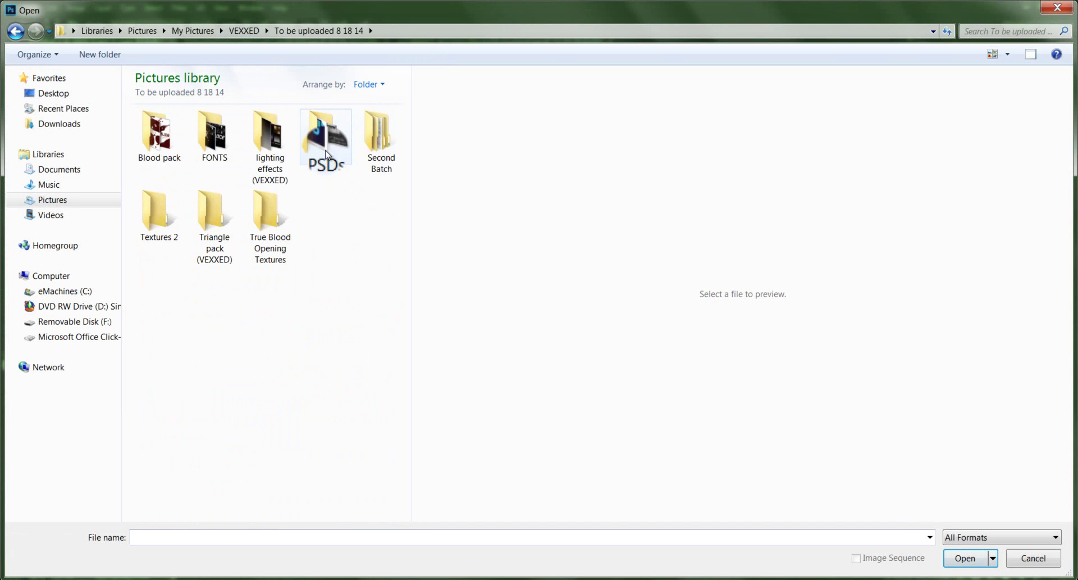
double_click(330, 156)
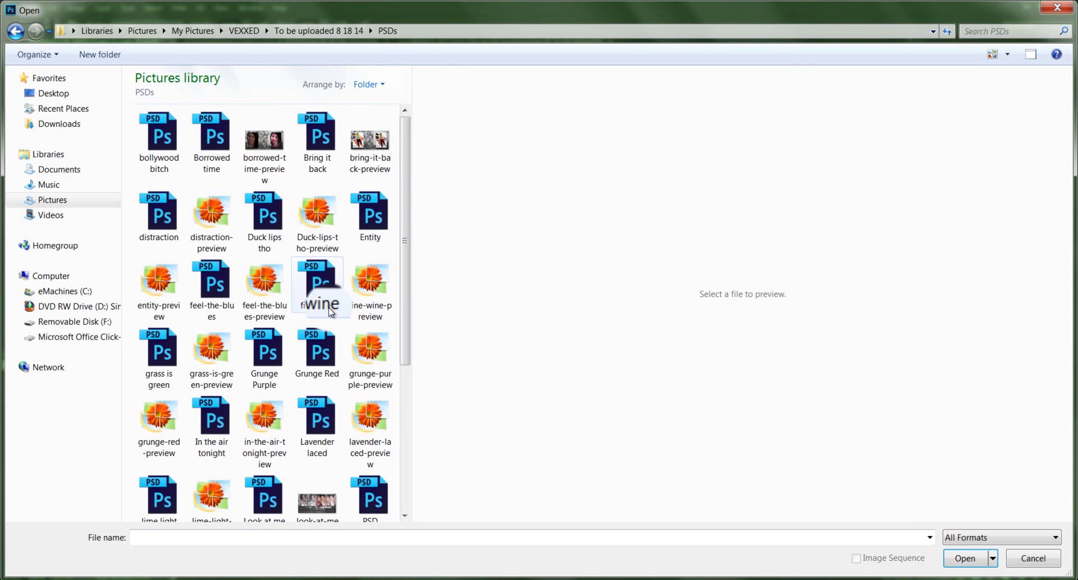
drag(409, 159, 414, 210)
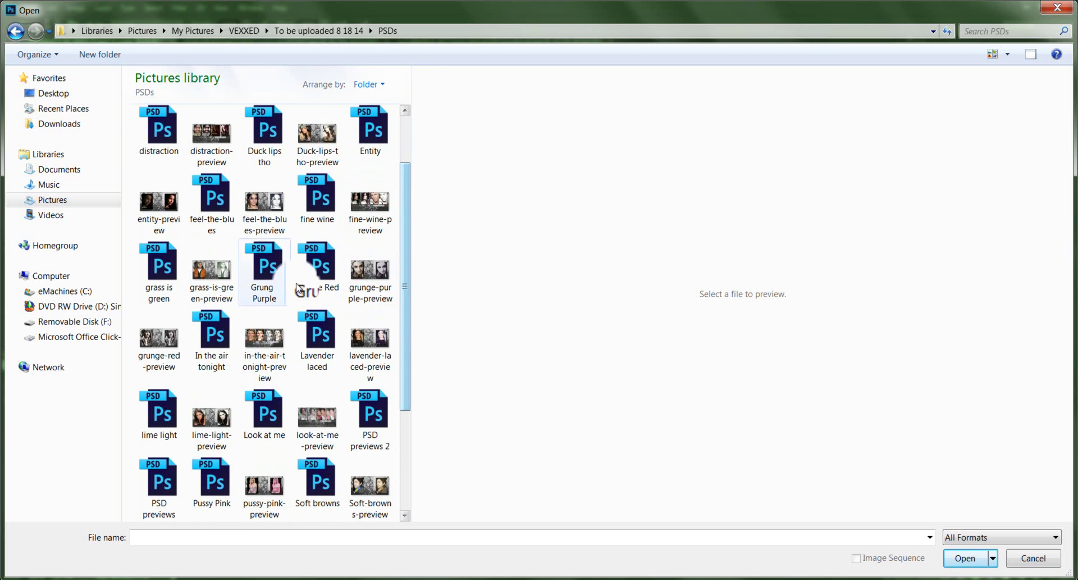
click(319, 198)
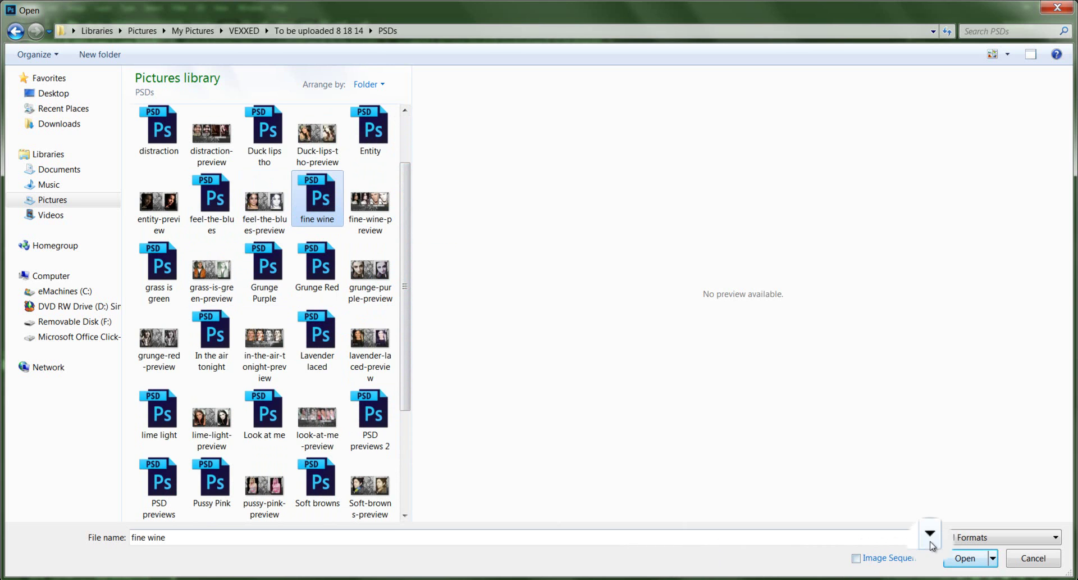
click(959, 559)
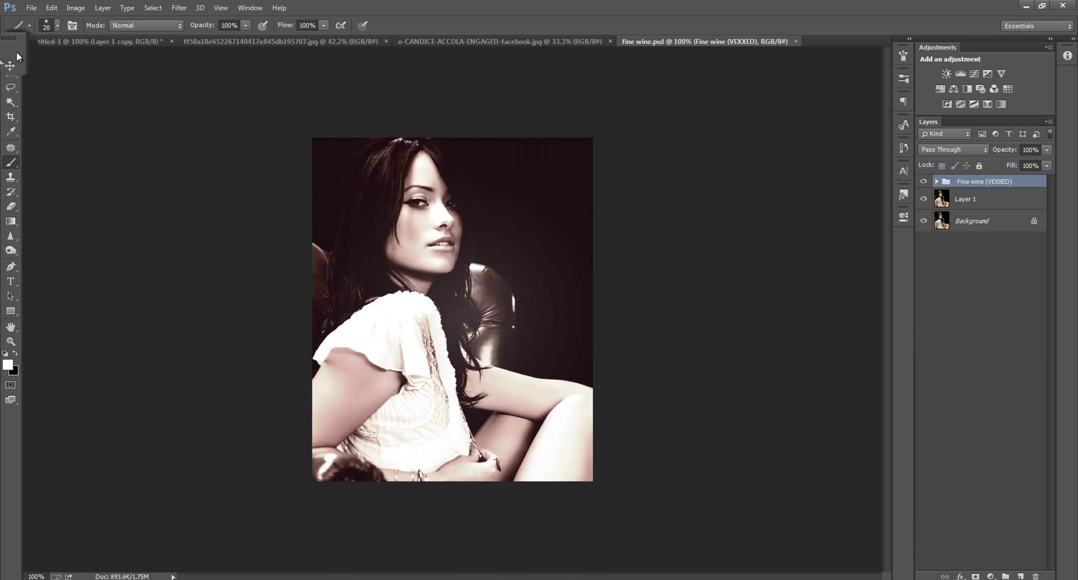
Copy the Fine wine (VEXXED) coloring group into the Untitled-1 portrait above all its layers
click(12, 59)
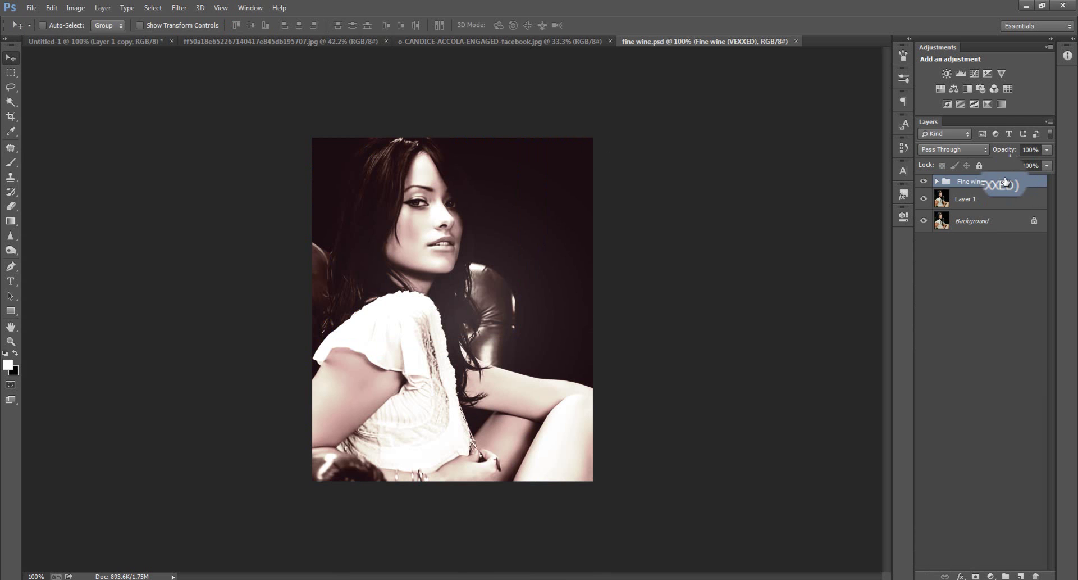
drag(487, 246, 342, 183)
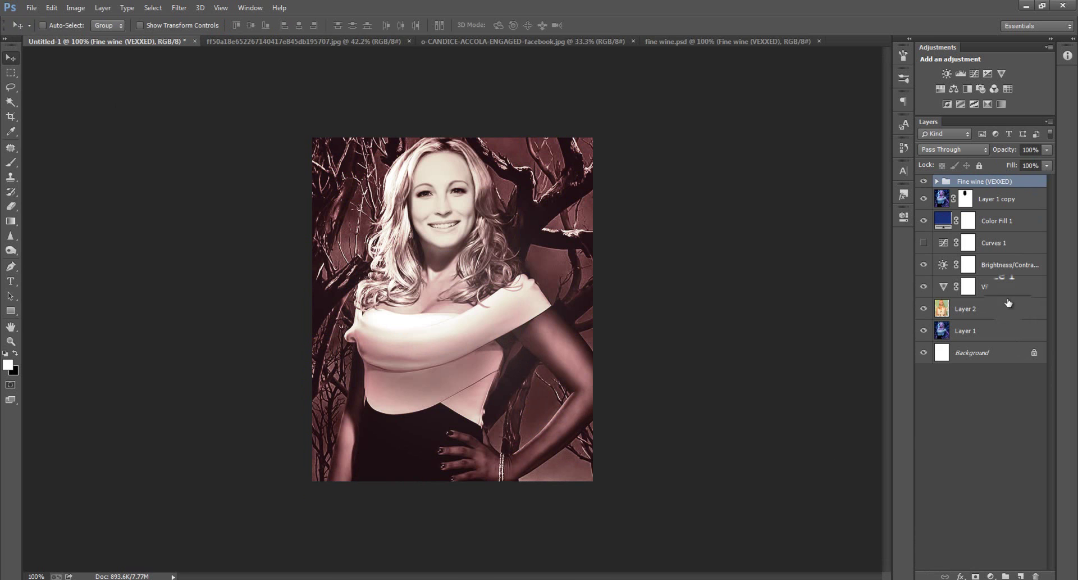
click(925, 271)
click(924, 265)
Add a Curves adjustment layer directly above the smiling woman's layer and lower its midtones to darken the face
click(987, 308)
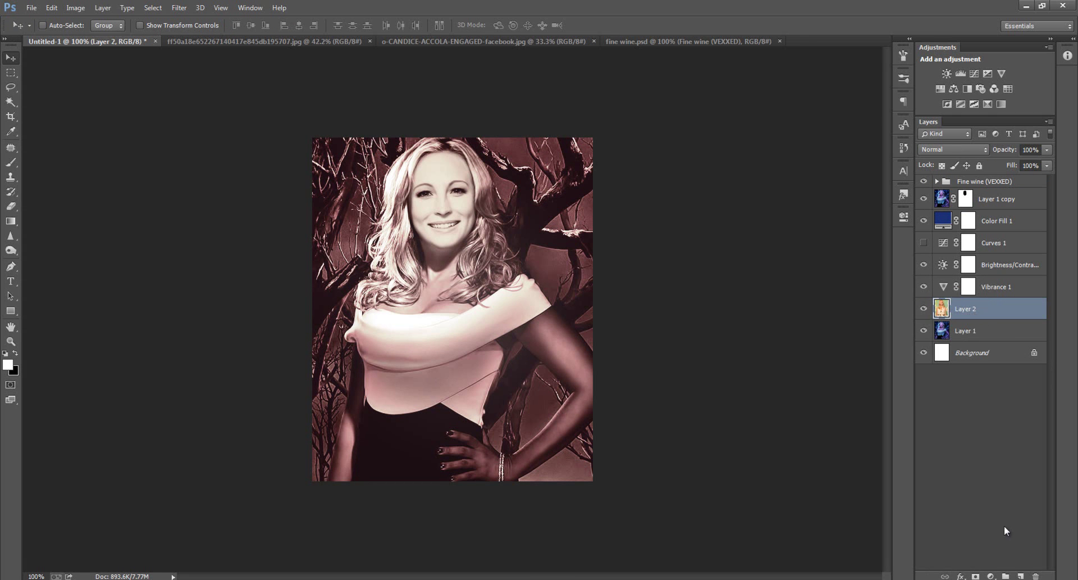
click(990, 576)
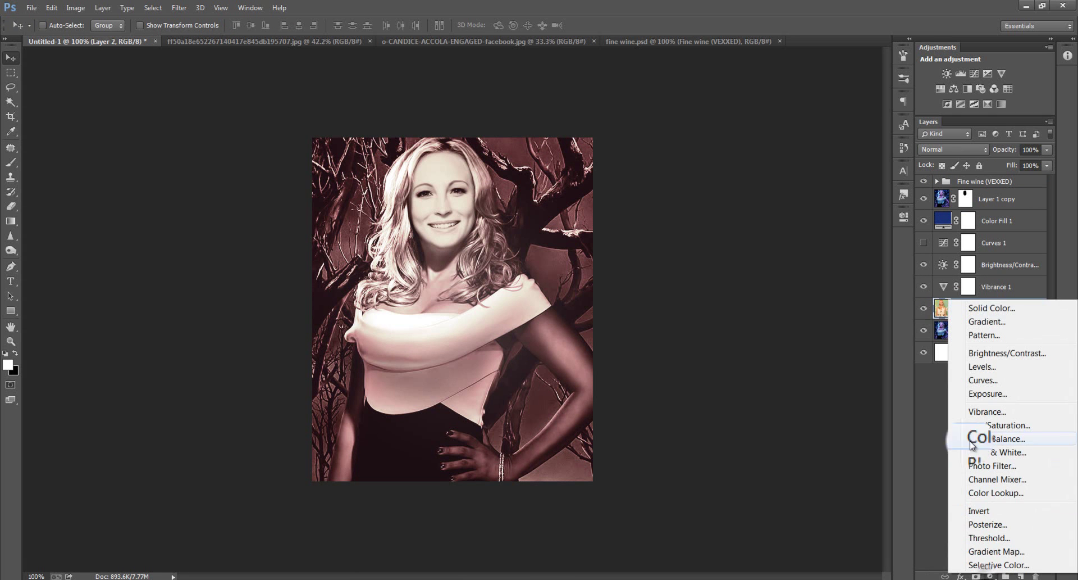
click(987, 380)
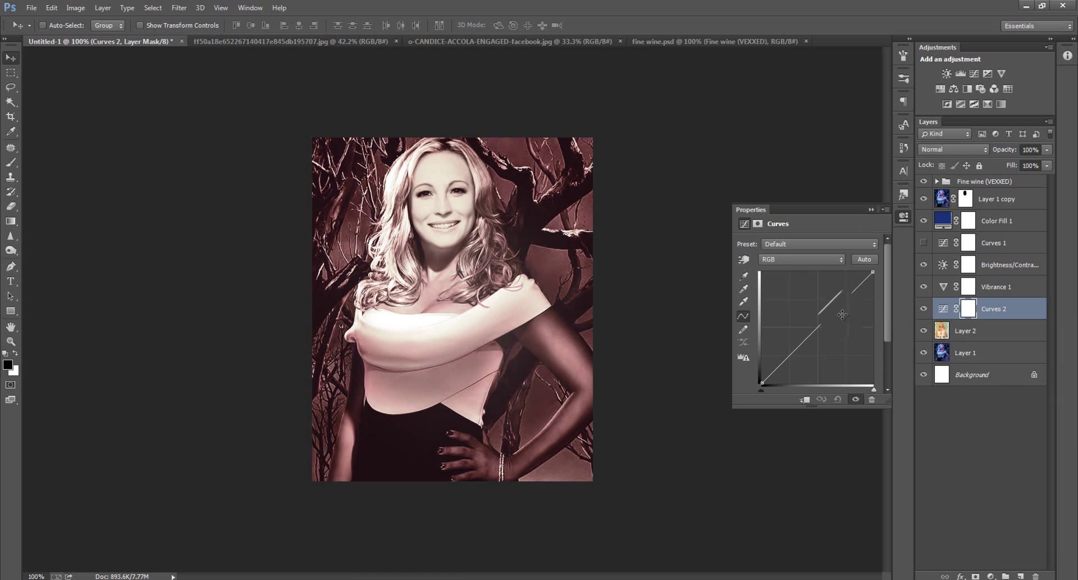
drag(828, 318, 838, 327)
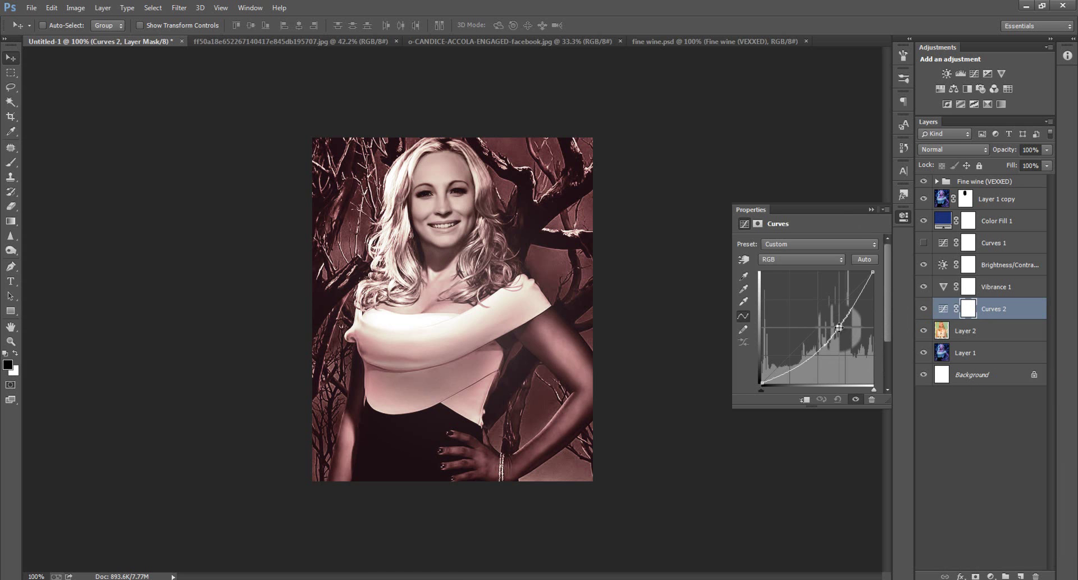
click(872, 211)
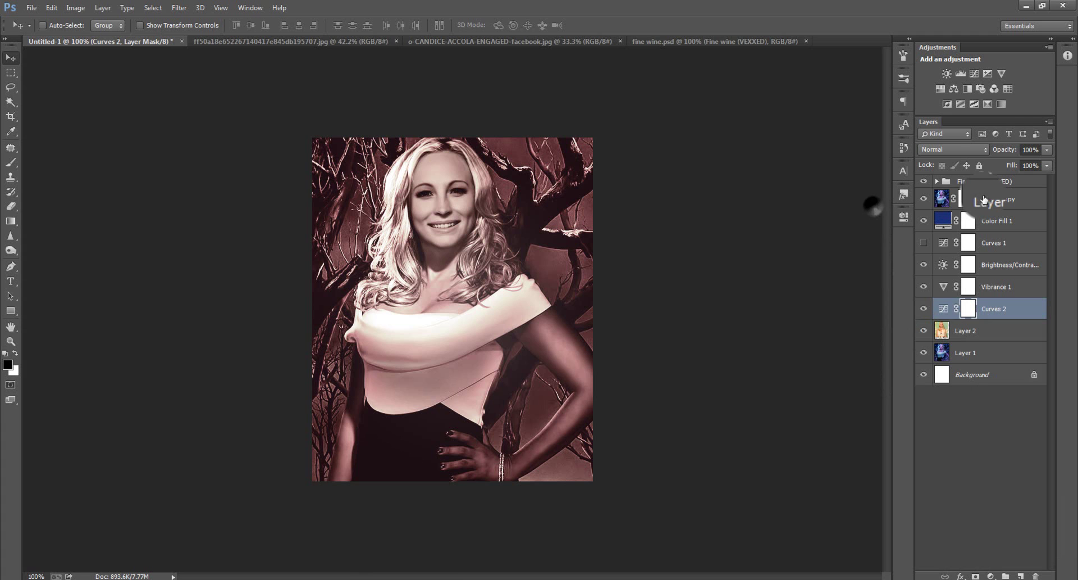
click(987, 181)
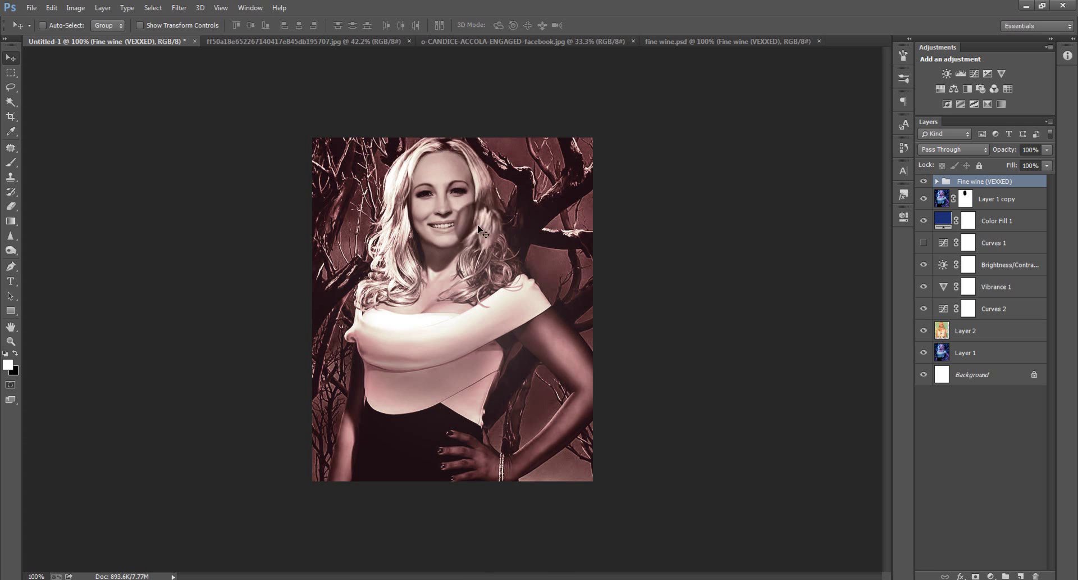
Compare the portrait with and without the smiling woman's layer by switching its visibility off and on
click(924, 331)
click(923, 332)
click(924, 331)
click(924, 331)
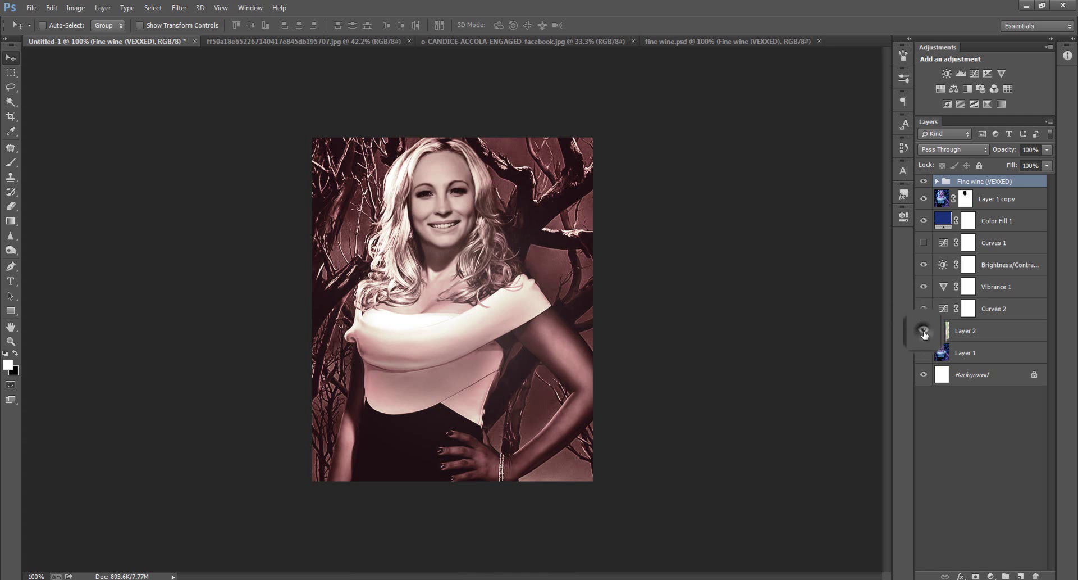
click(924, 332)
click(923, 332)
click(924, 331)
click(924, 331)
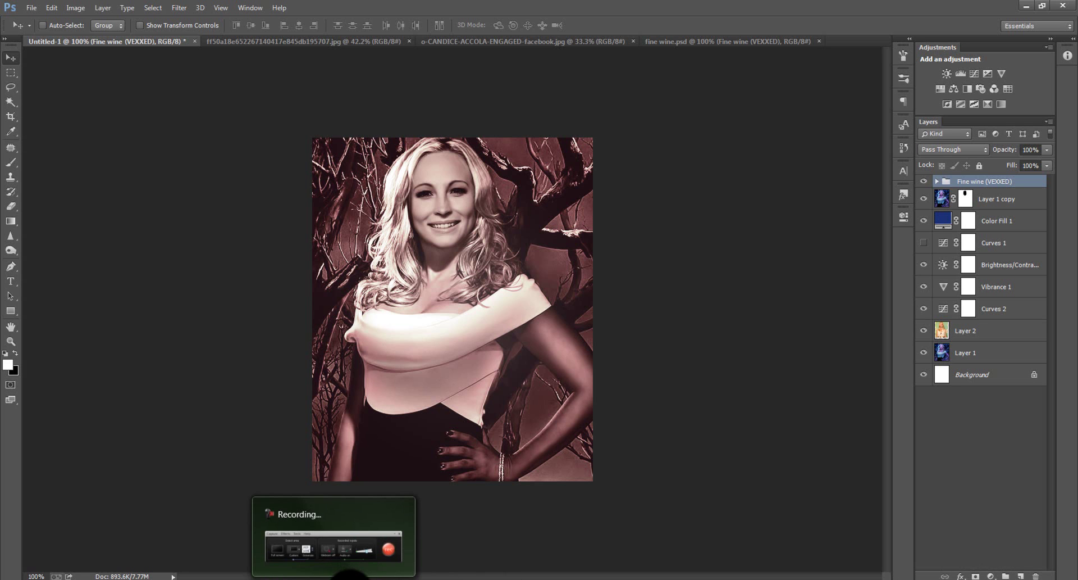
click(350, 579)
click(1056, 543)
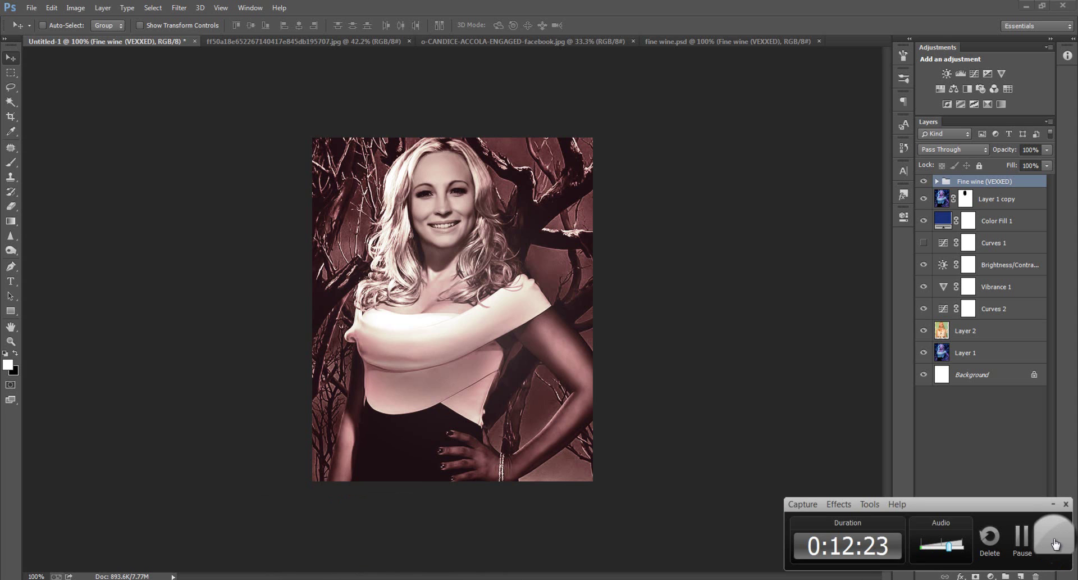